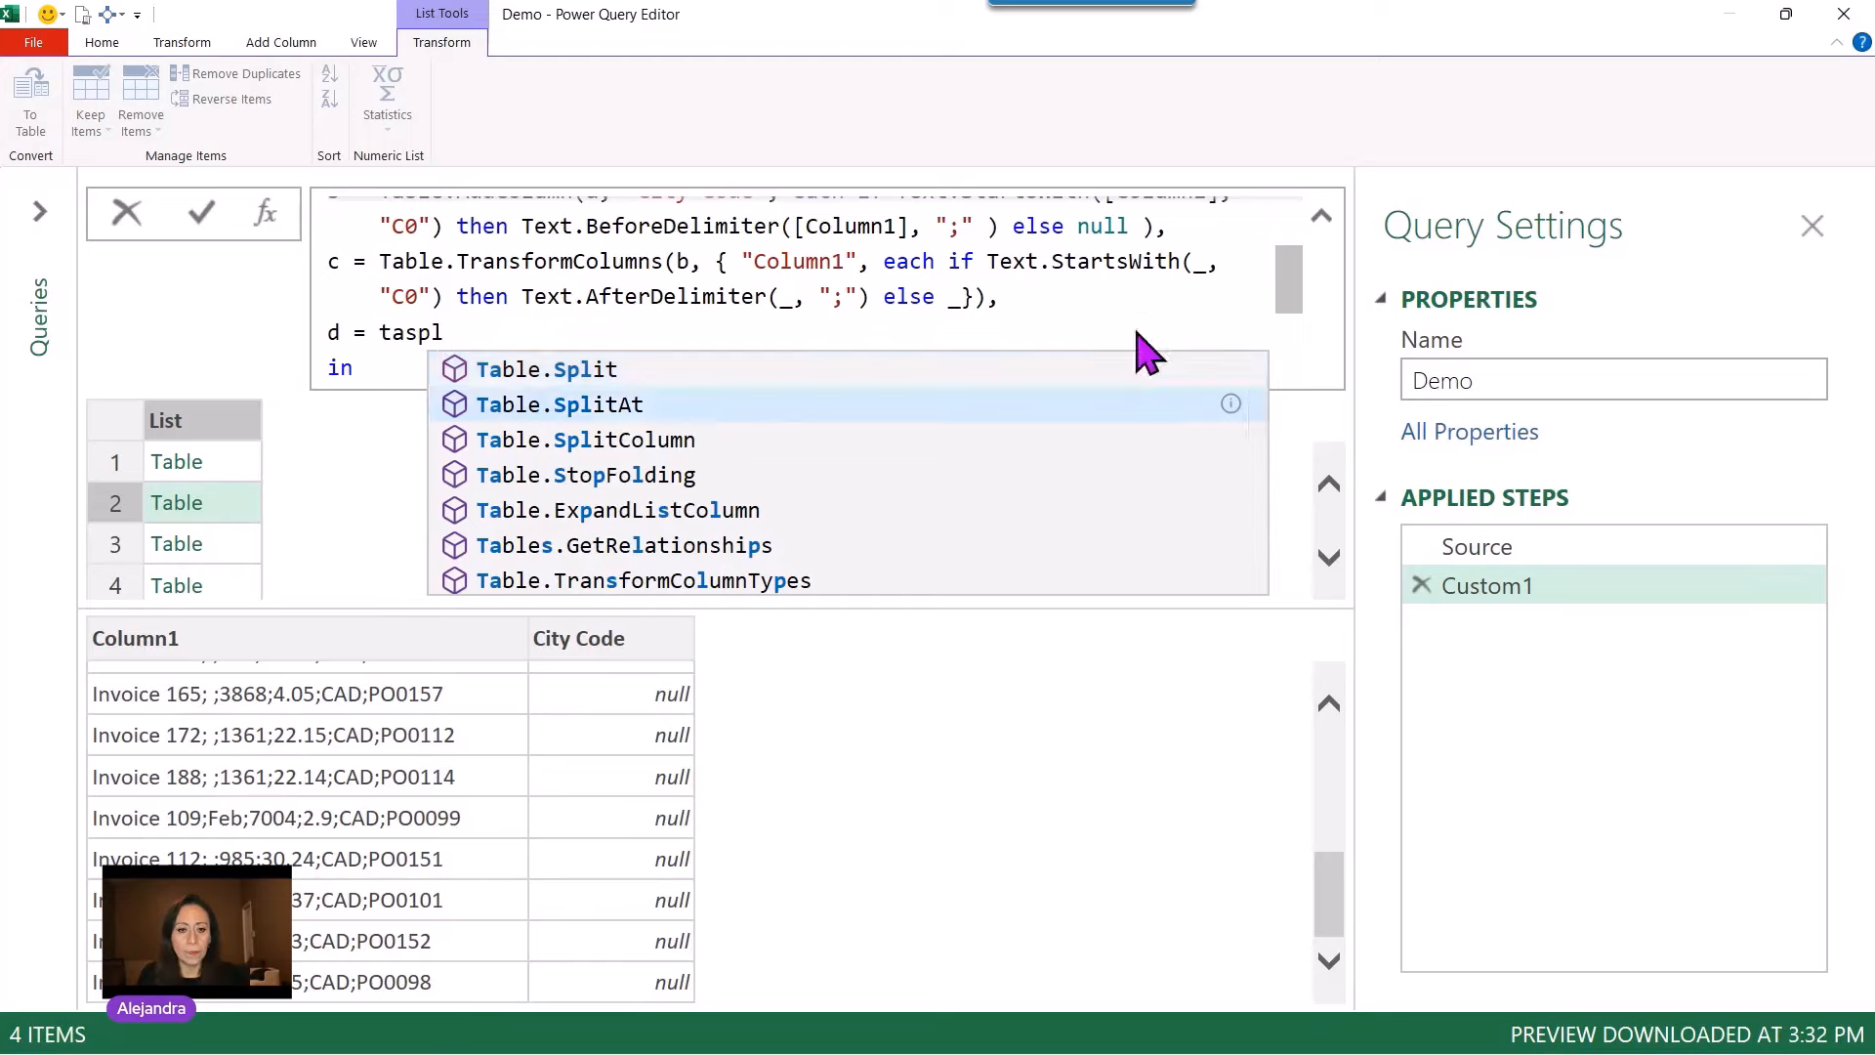
pyautogui.press('Down')
# Step: Define step d in the Demo formula as Table.SplitColumn on table c with "Column1" as the source column
pyautogui.press('Tab')
pyautogui.write('(')
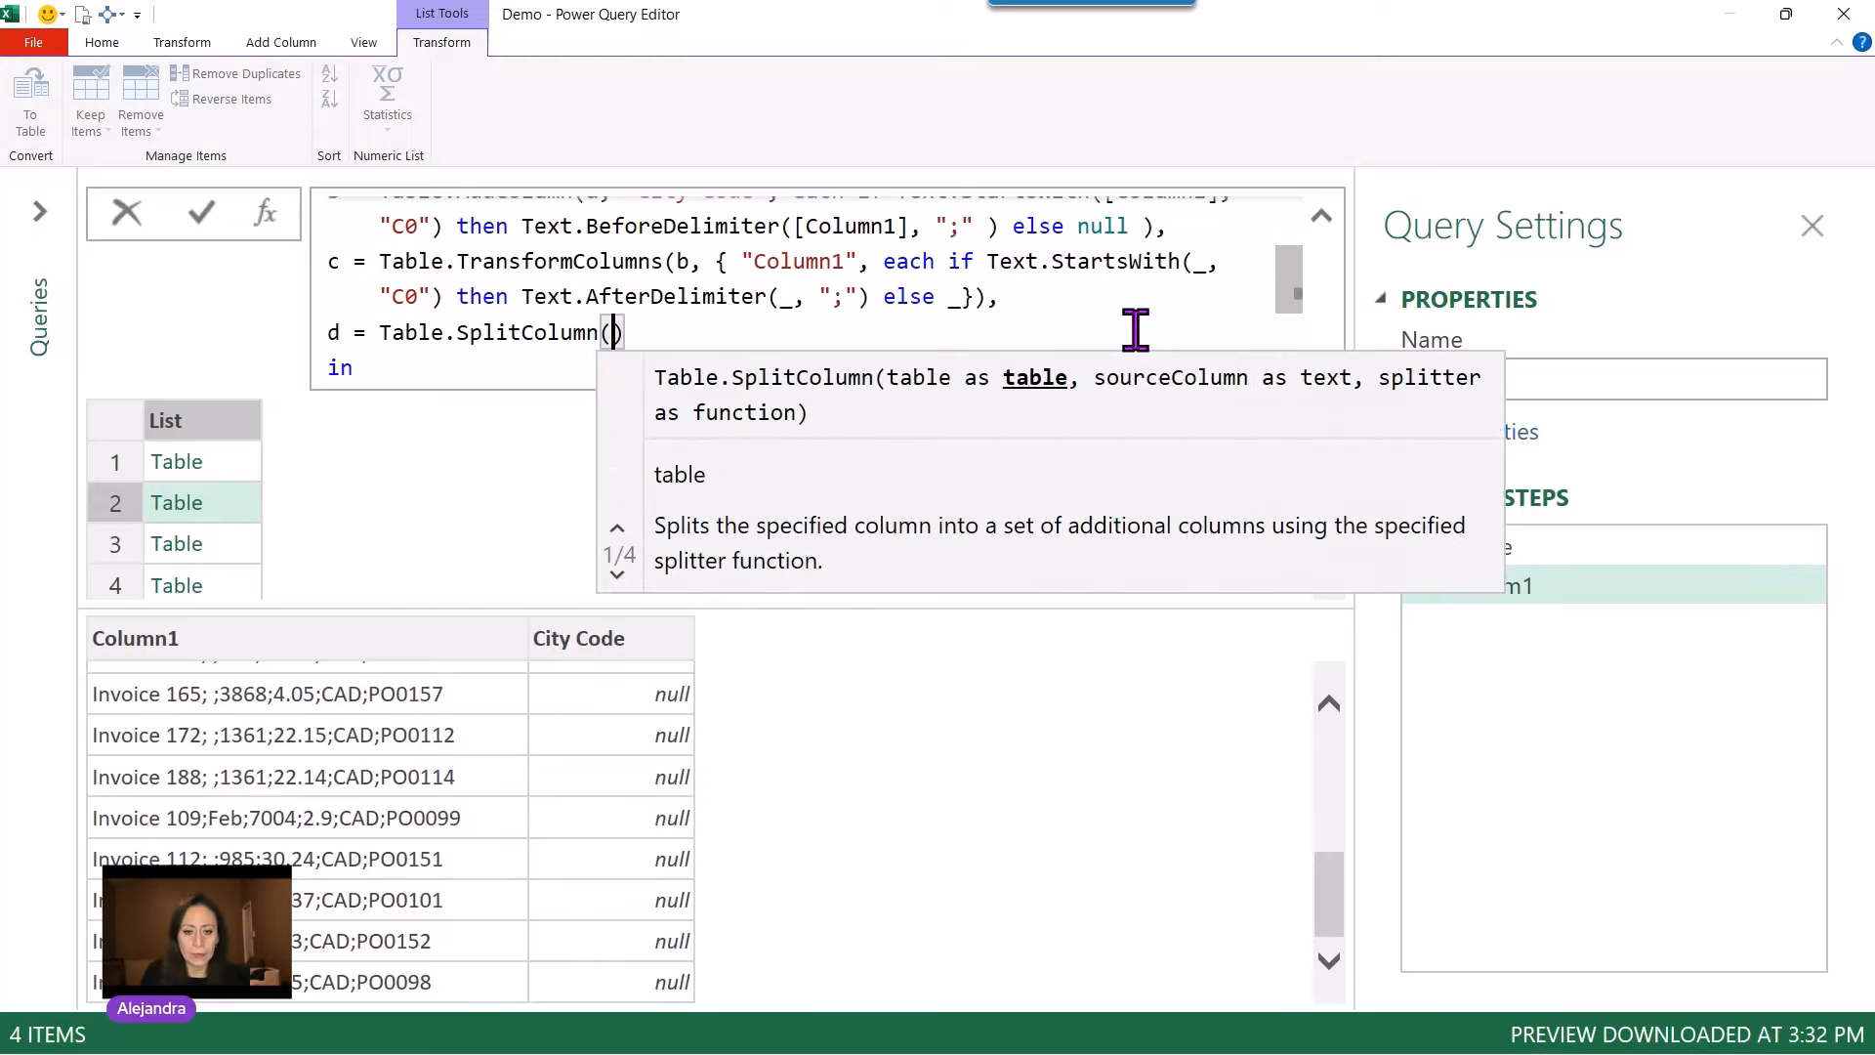
pyautogui.write('c')
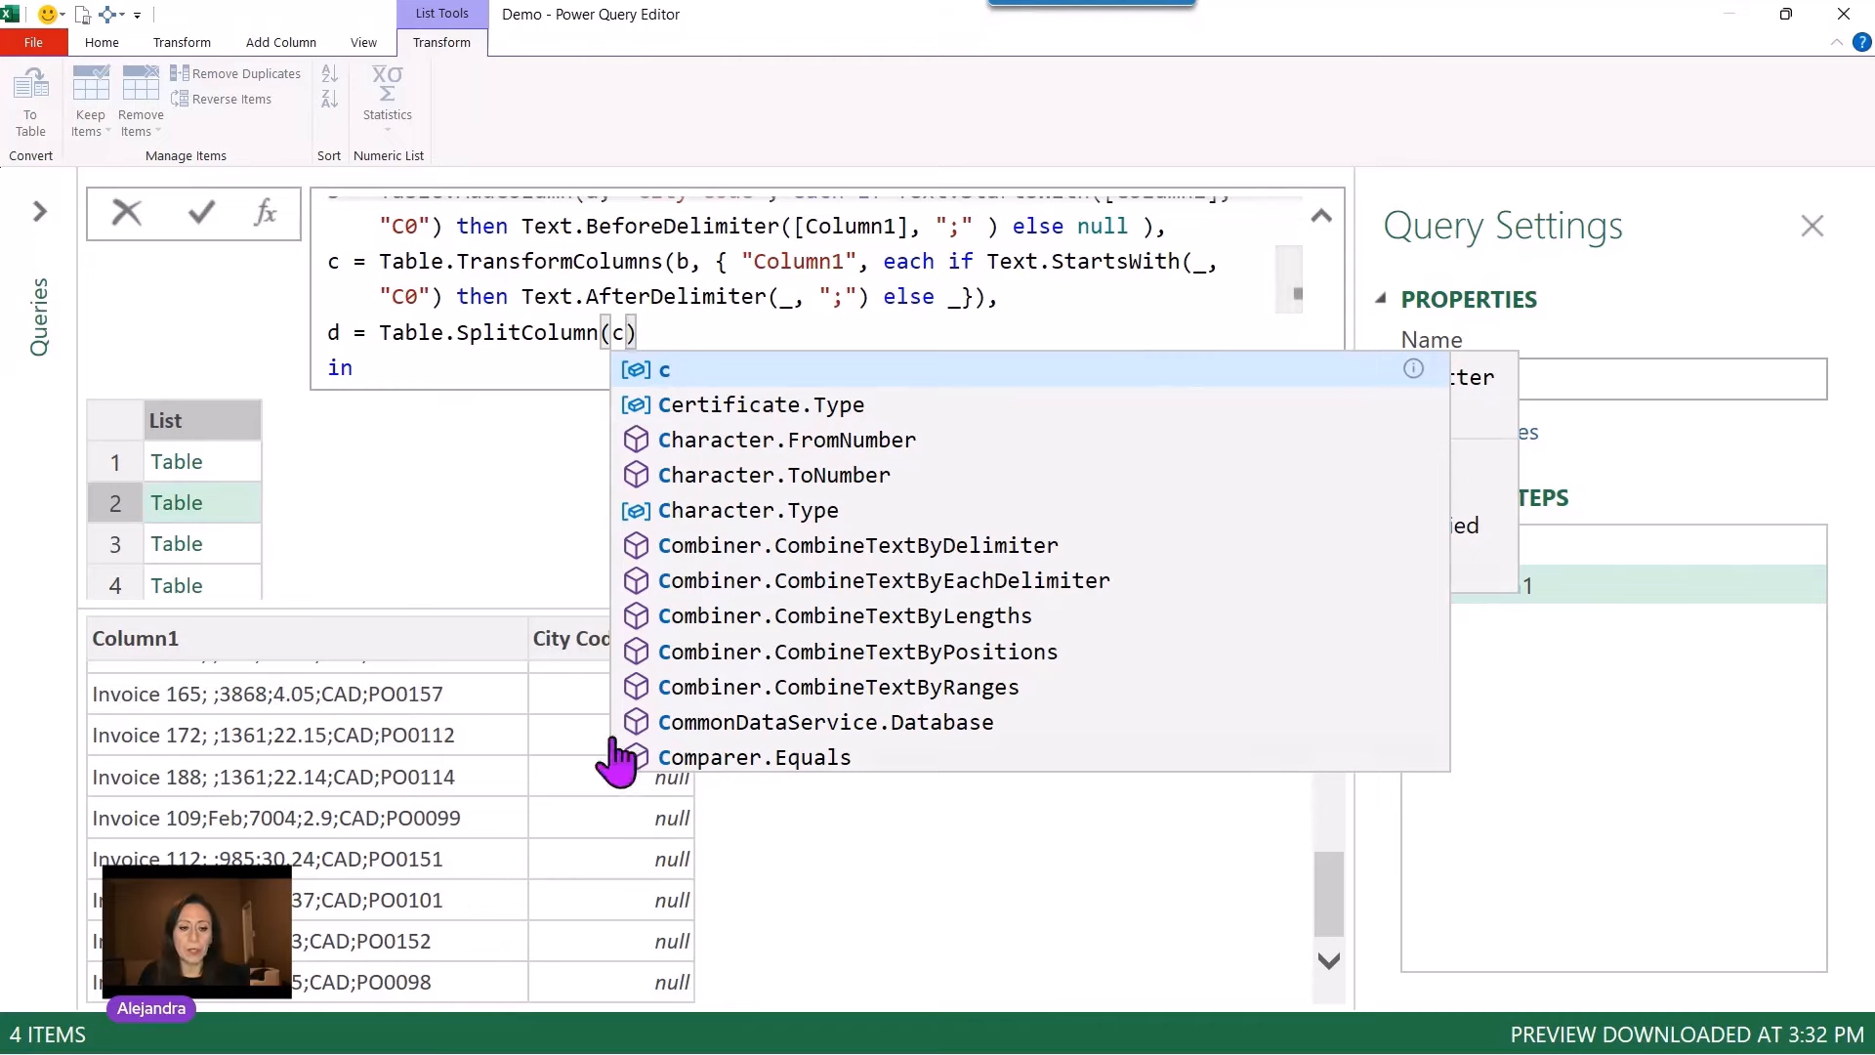
pyautogui.write(',')
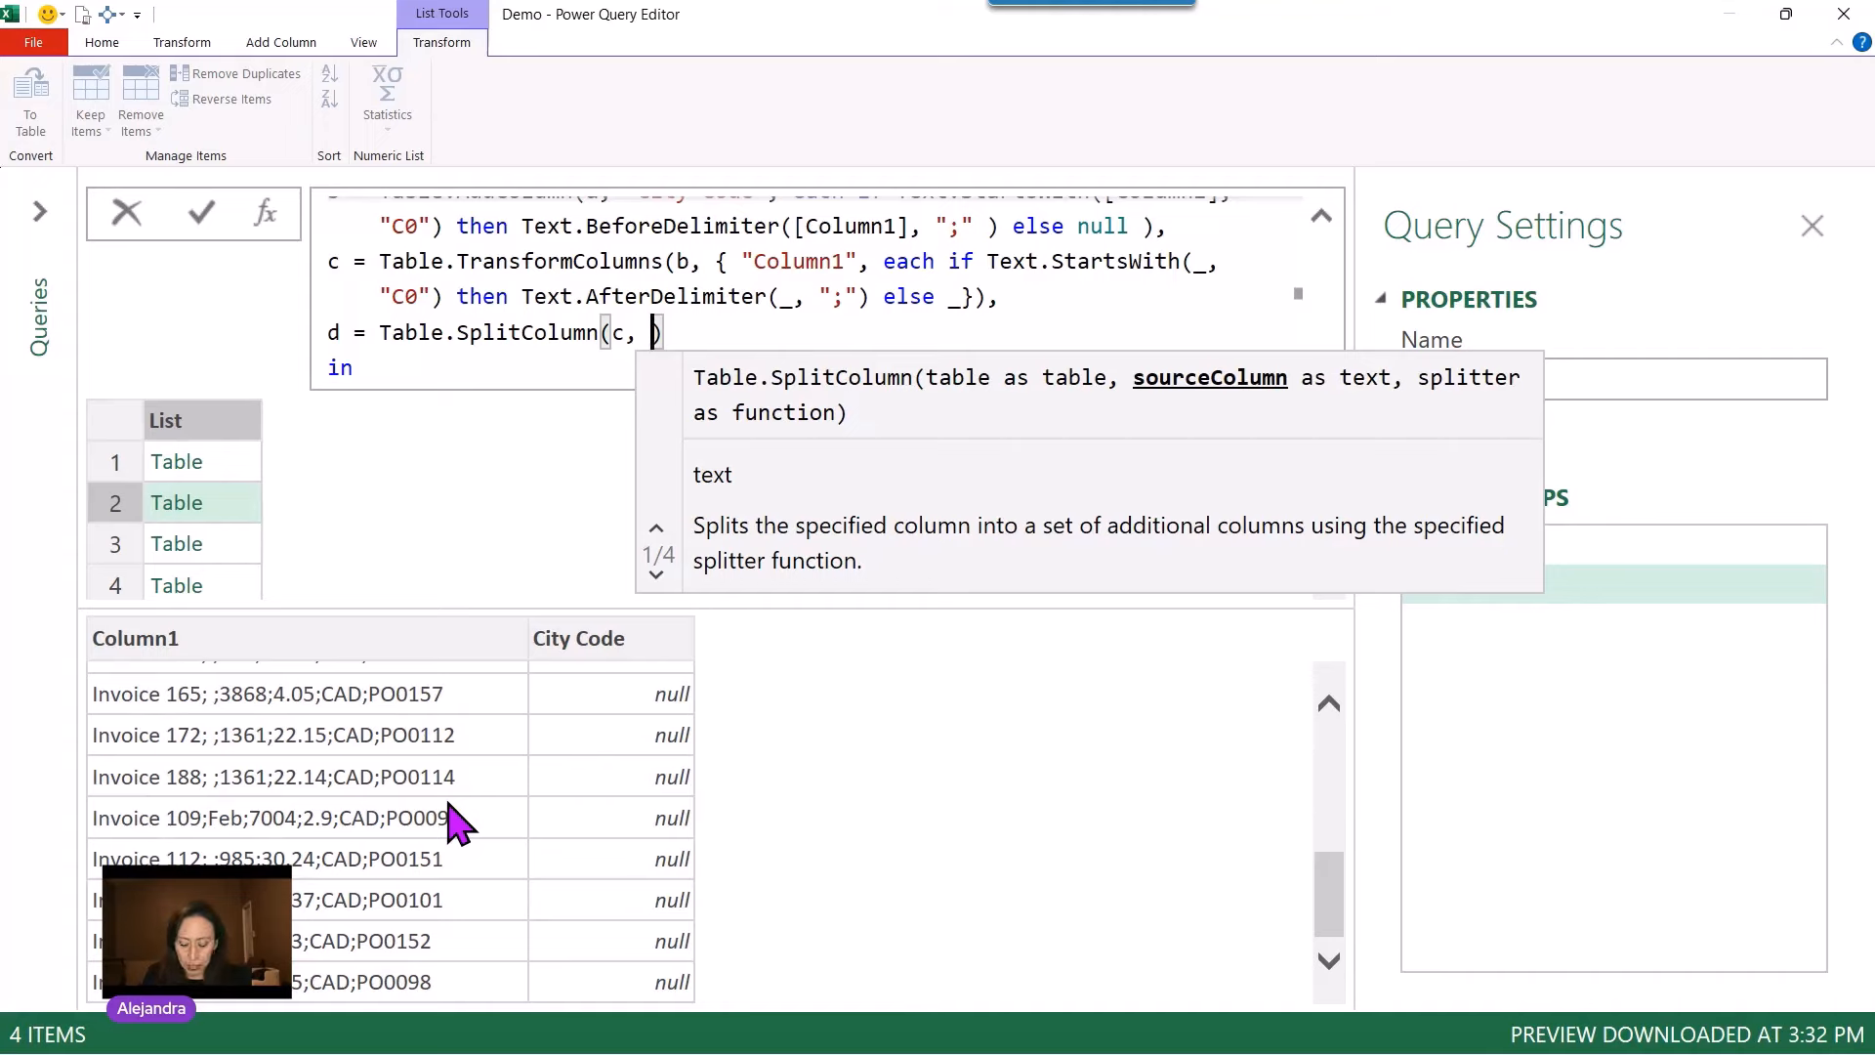
pyautogui.write('"')
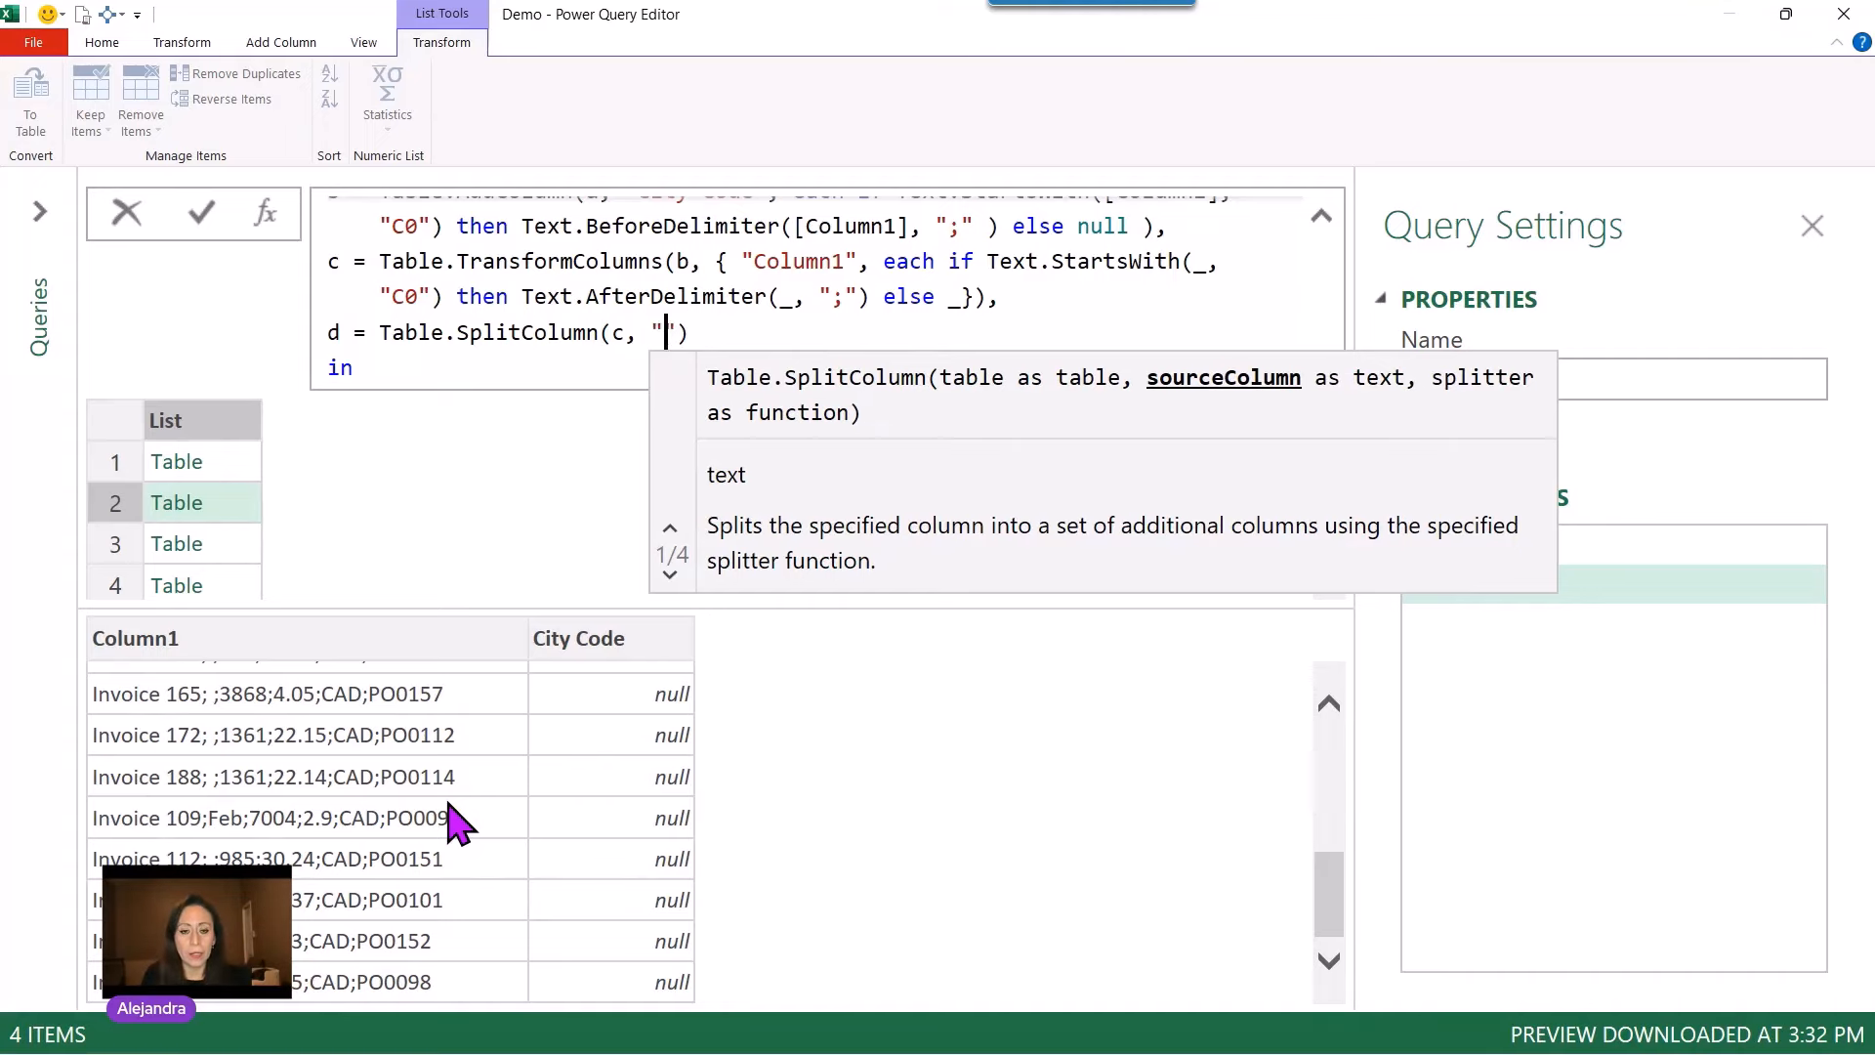
pyautogui.write('Col')
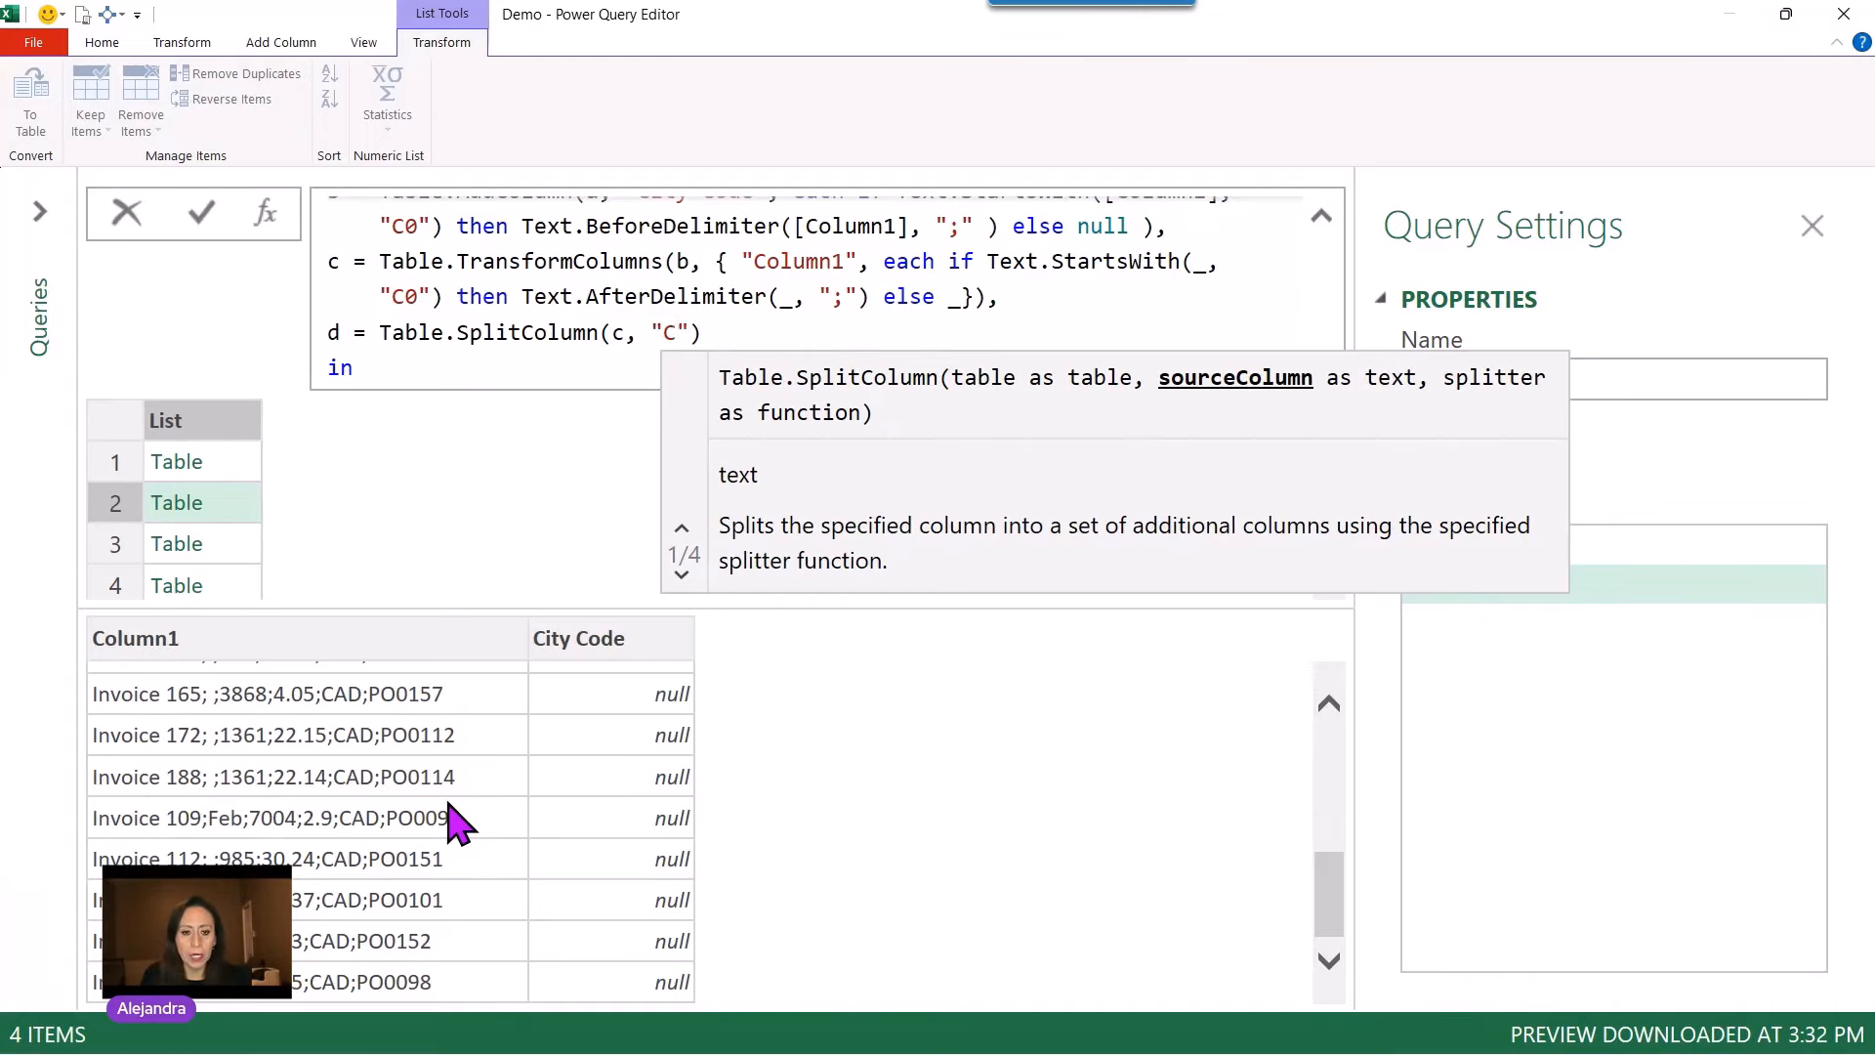
pyautogui.write('umn1"')
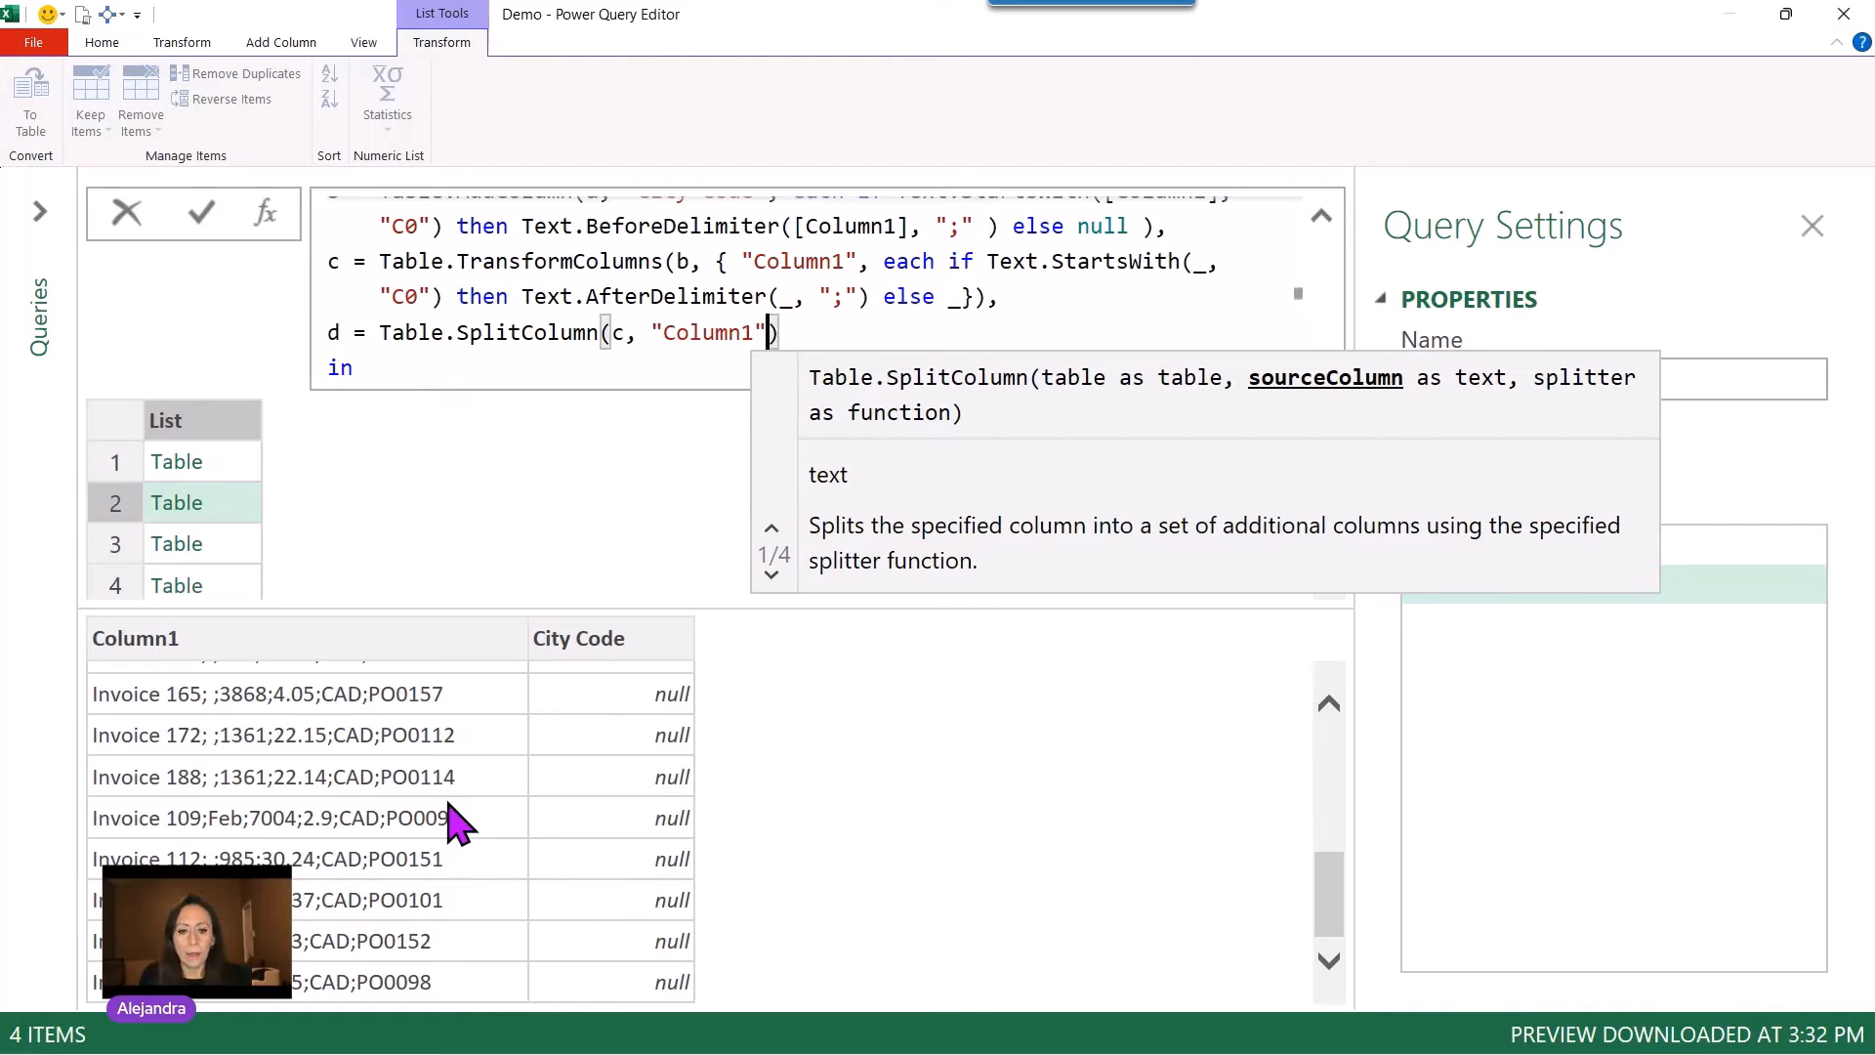
pyautogui.write(',')
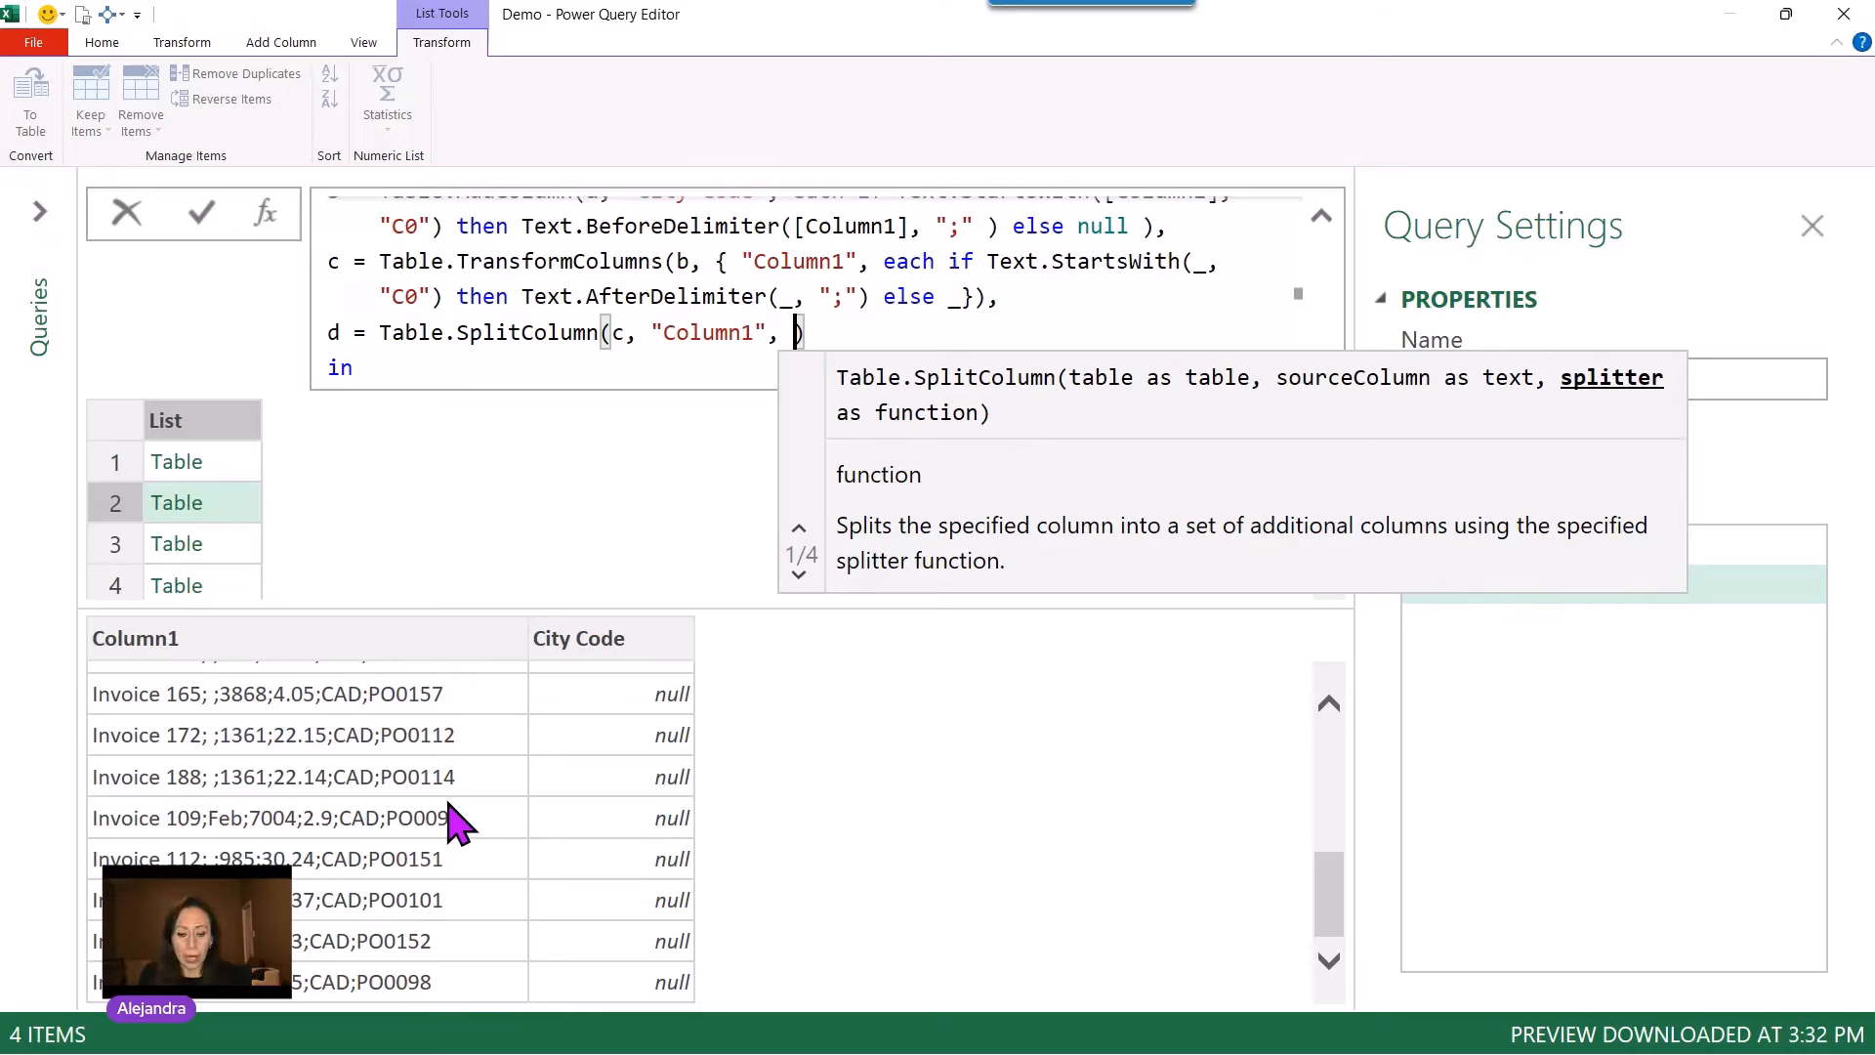
# Step: Add Splitter.SplitTextByDelimiter(";") as the splitter, return d, commit the formula and preview the first table
pyautogui.write('spli')
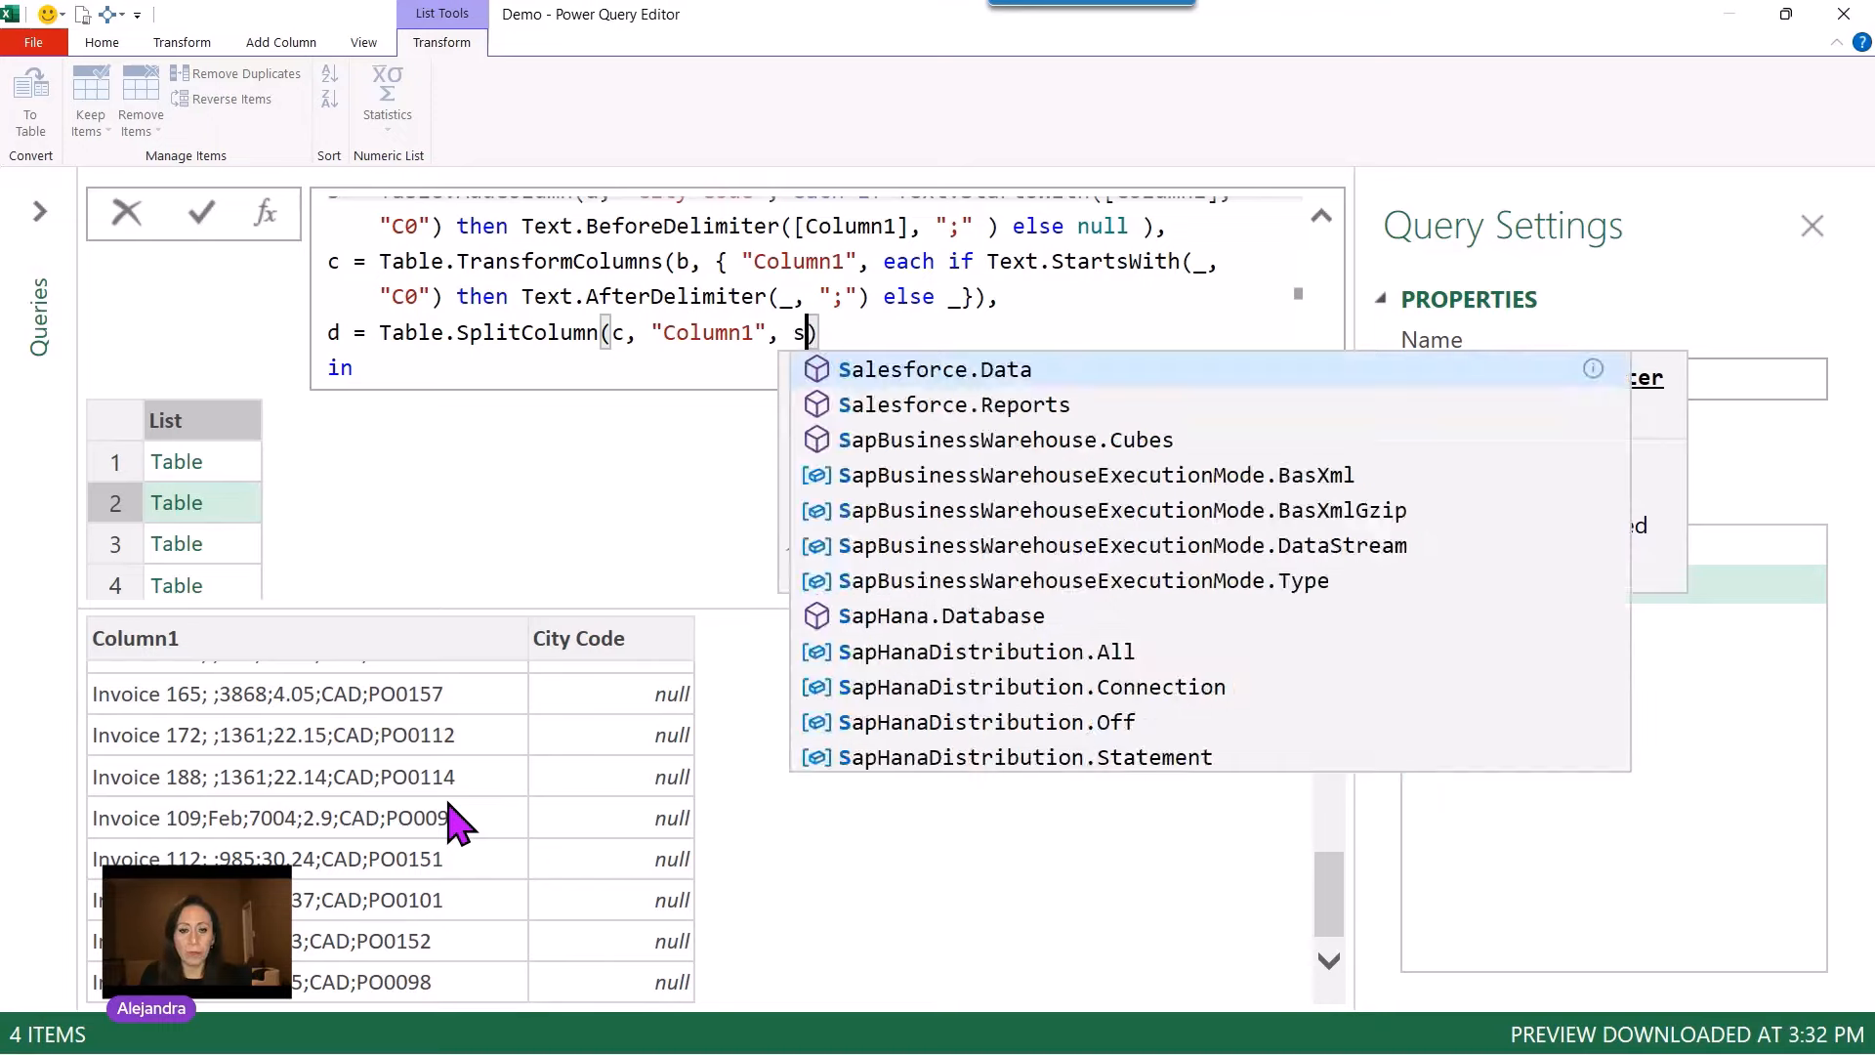
pyautogui.press('Down')
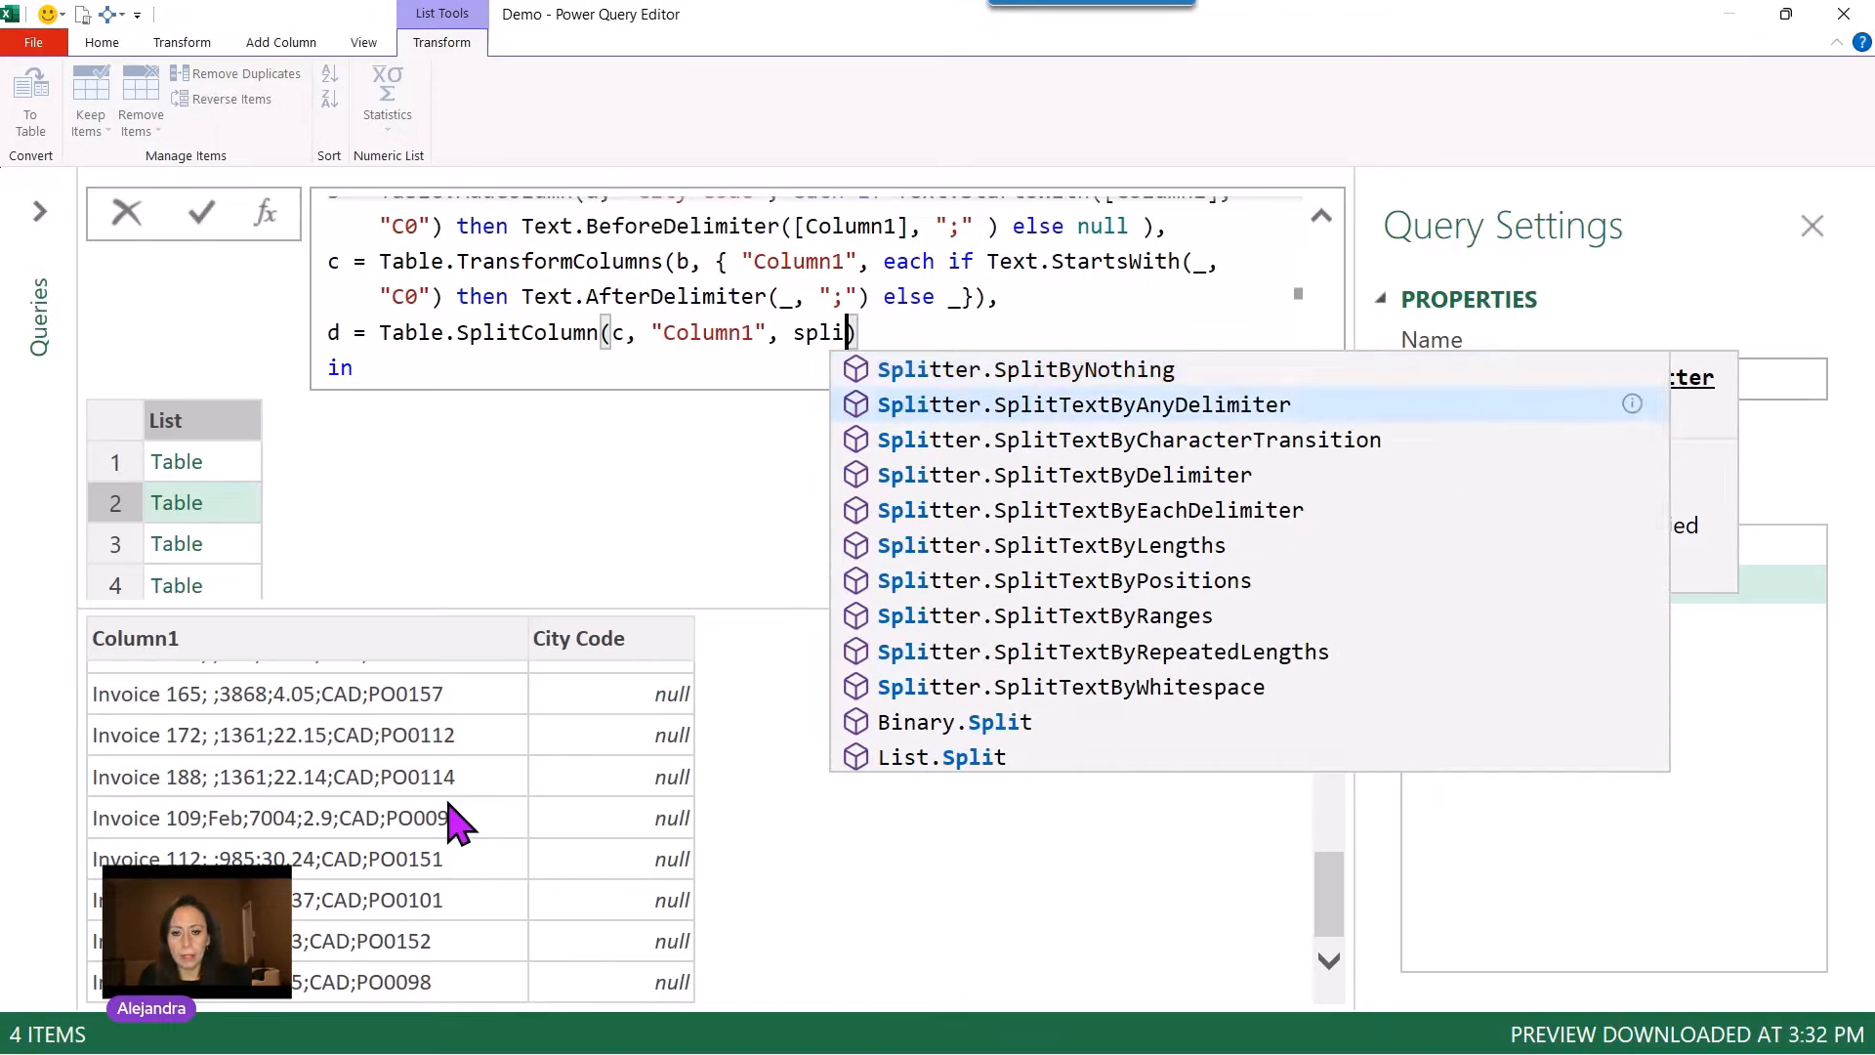
pyautogui.press('Down')
pyautogui.press('Down')
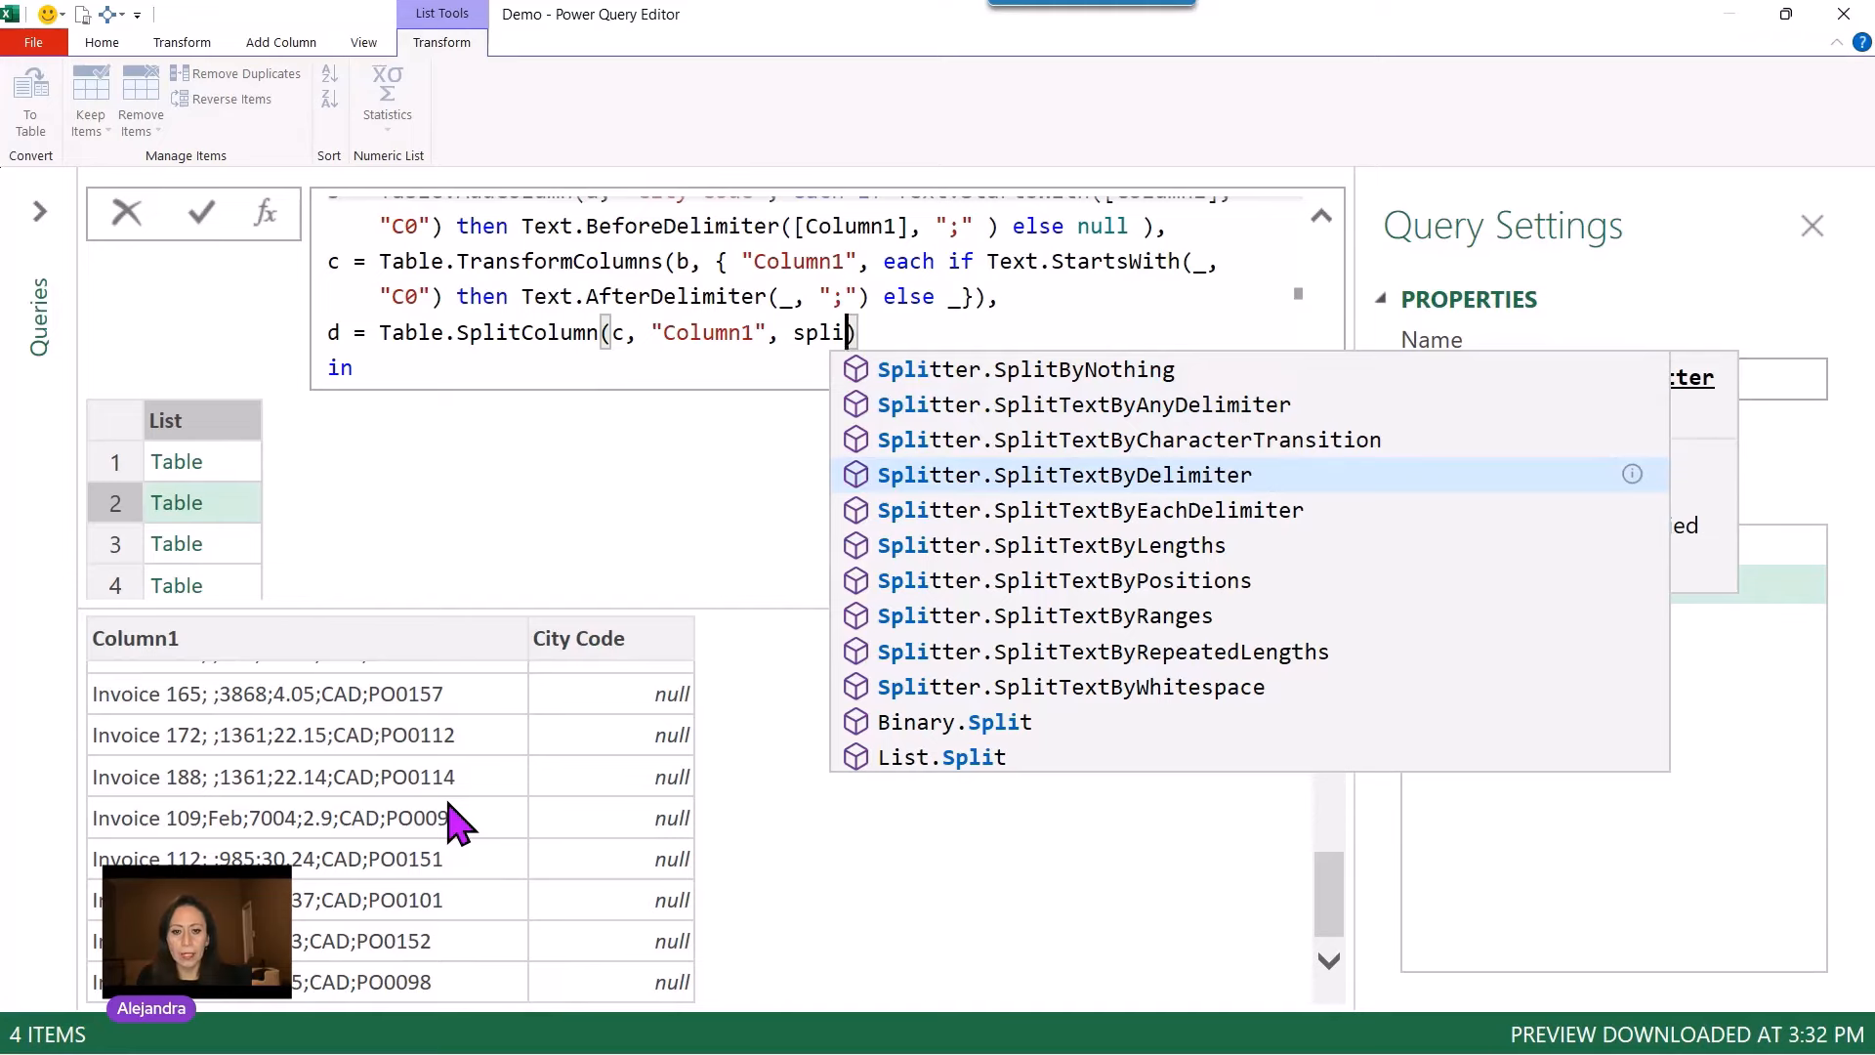
pyautogui.press('Tab')
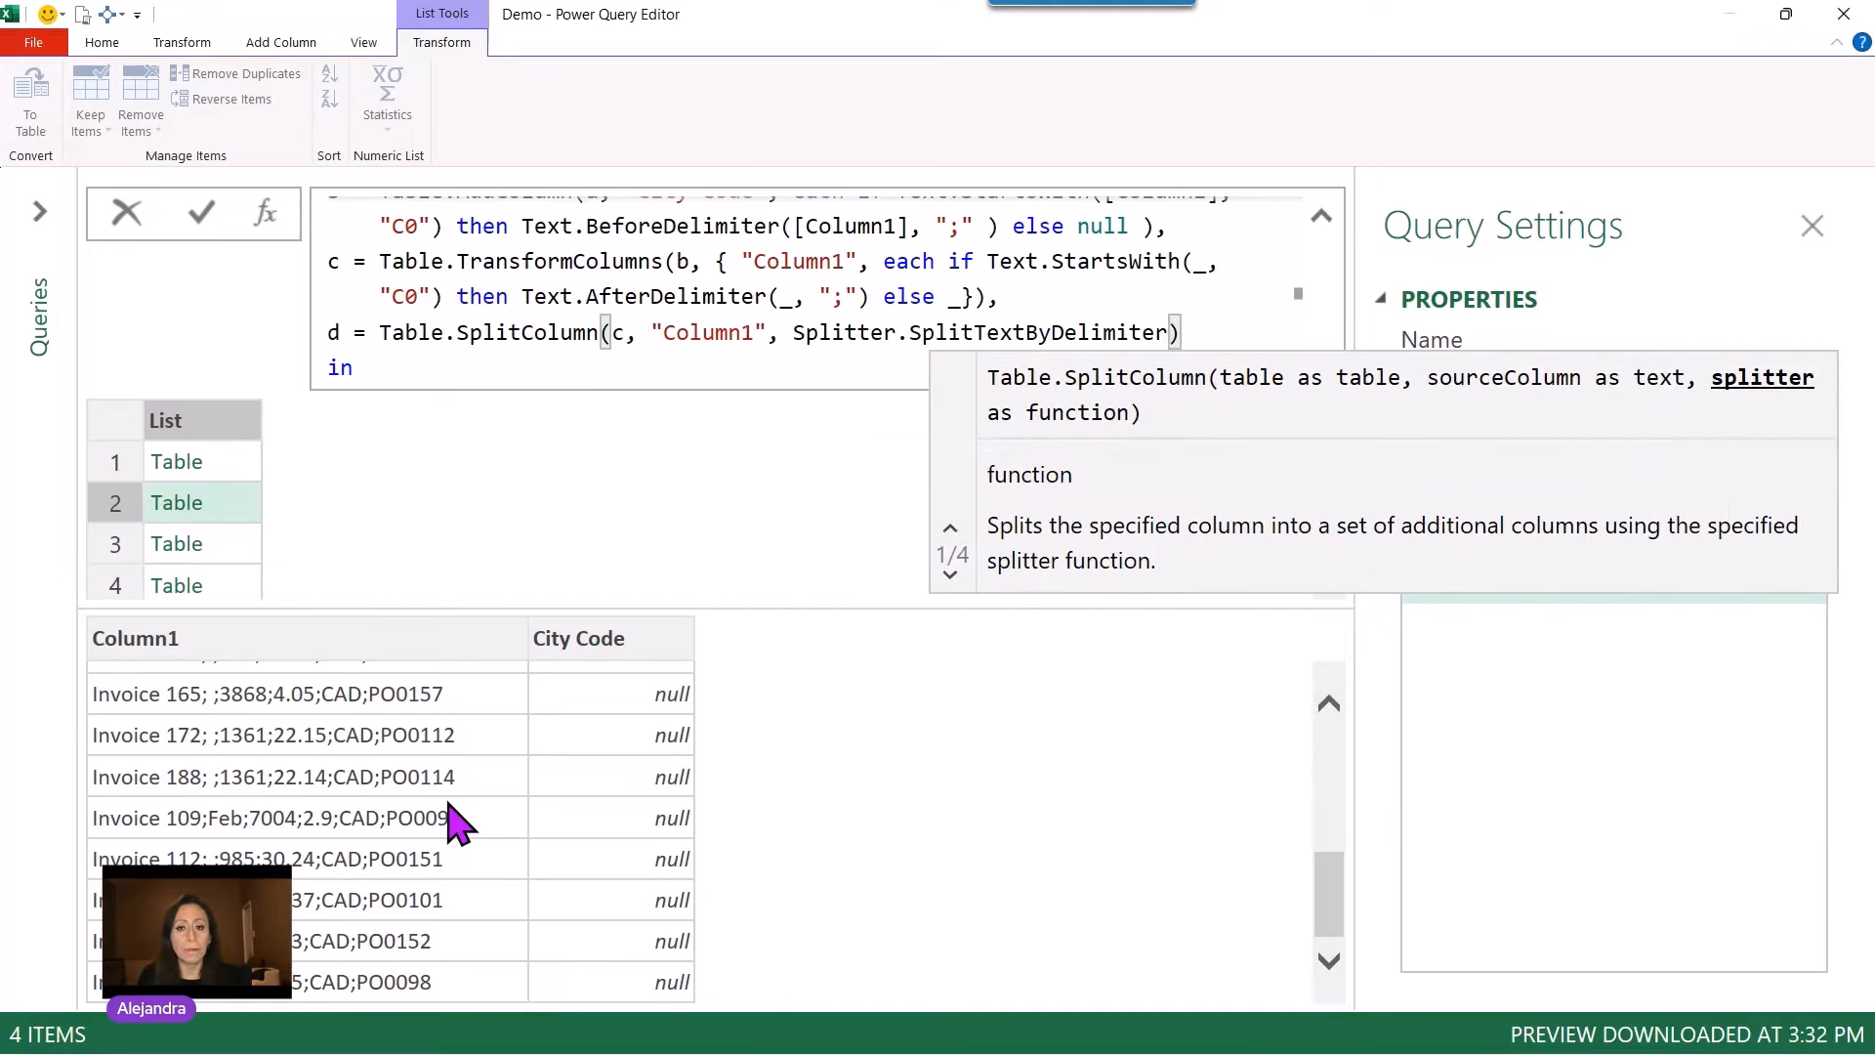
pyautogui.write('(')
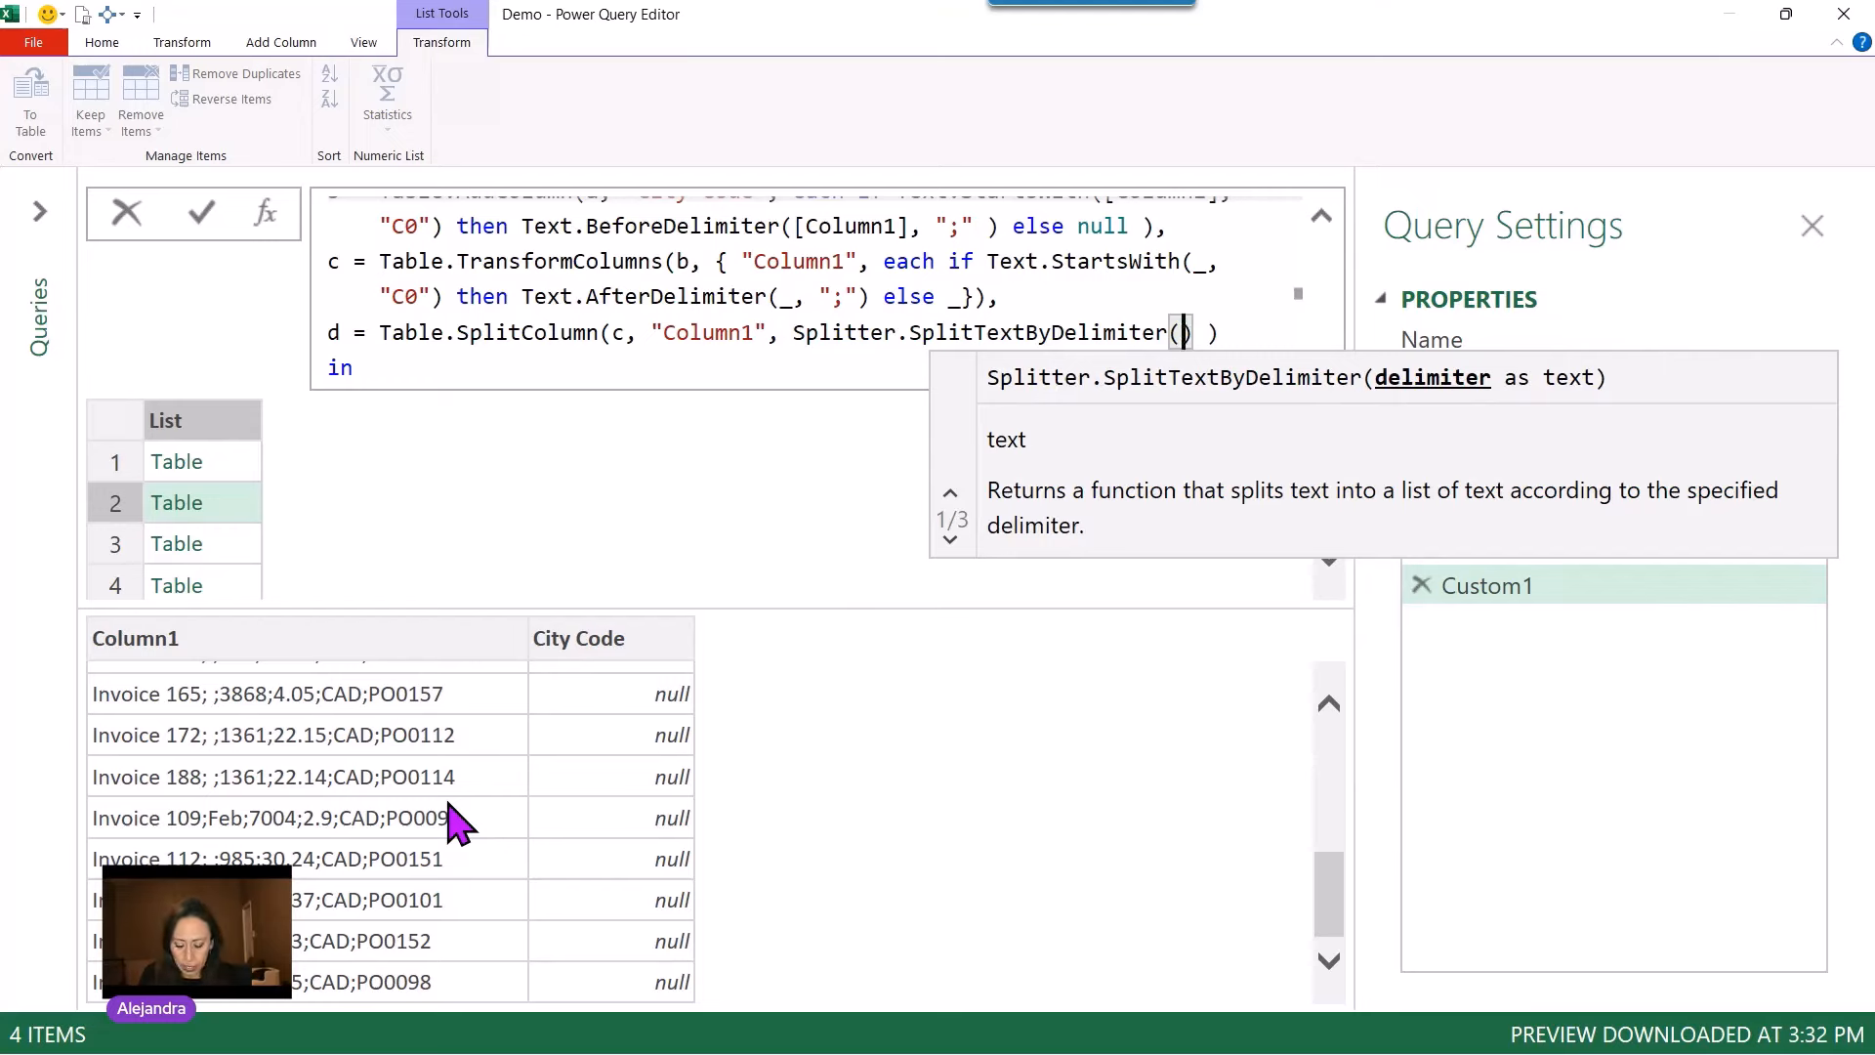
pyautogui.write('"')
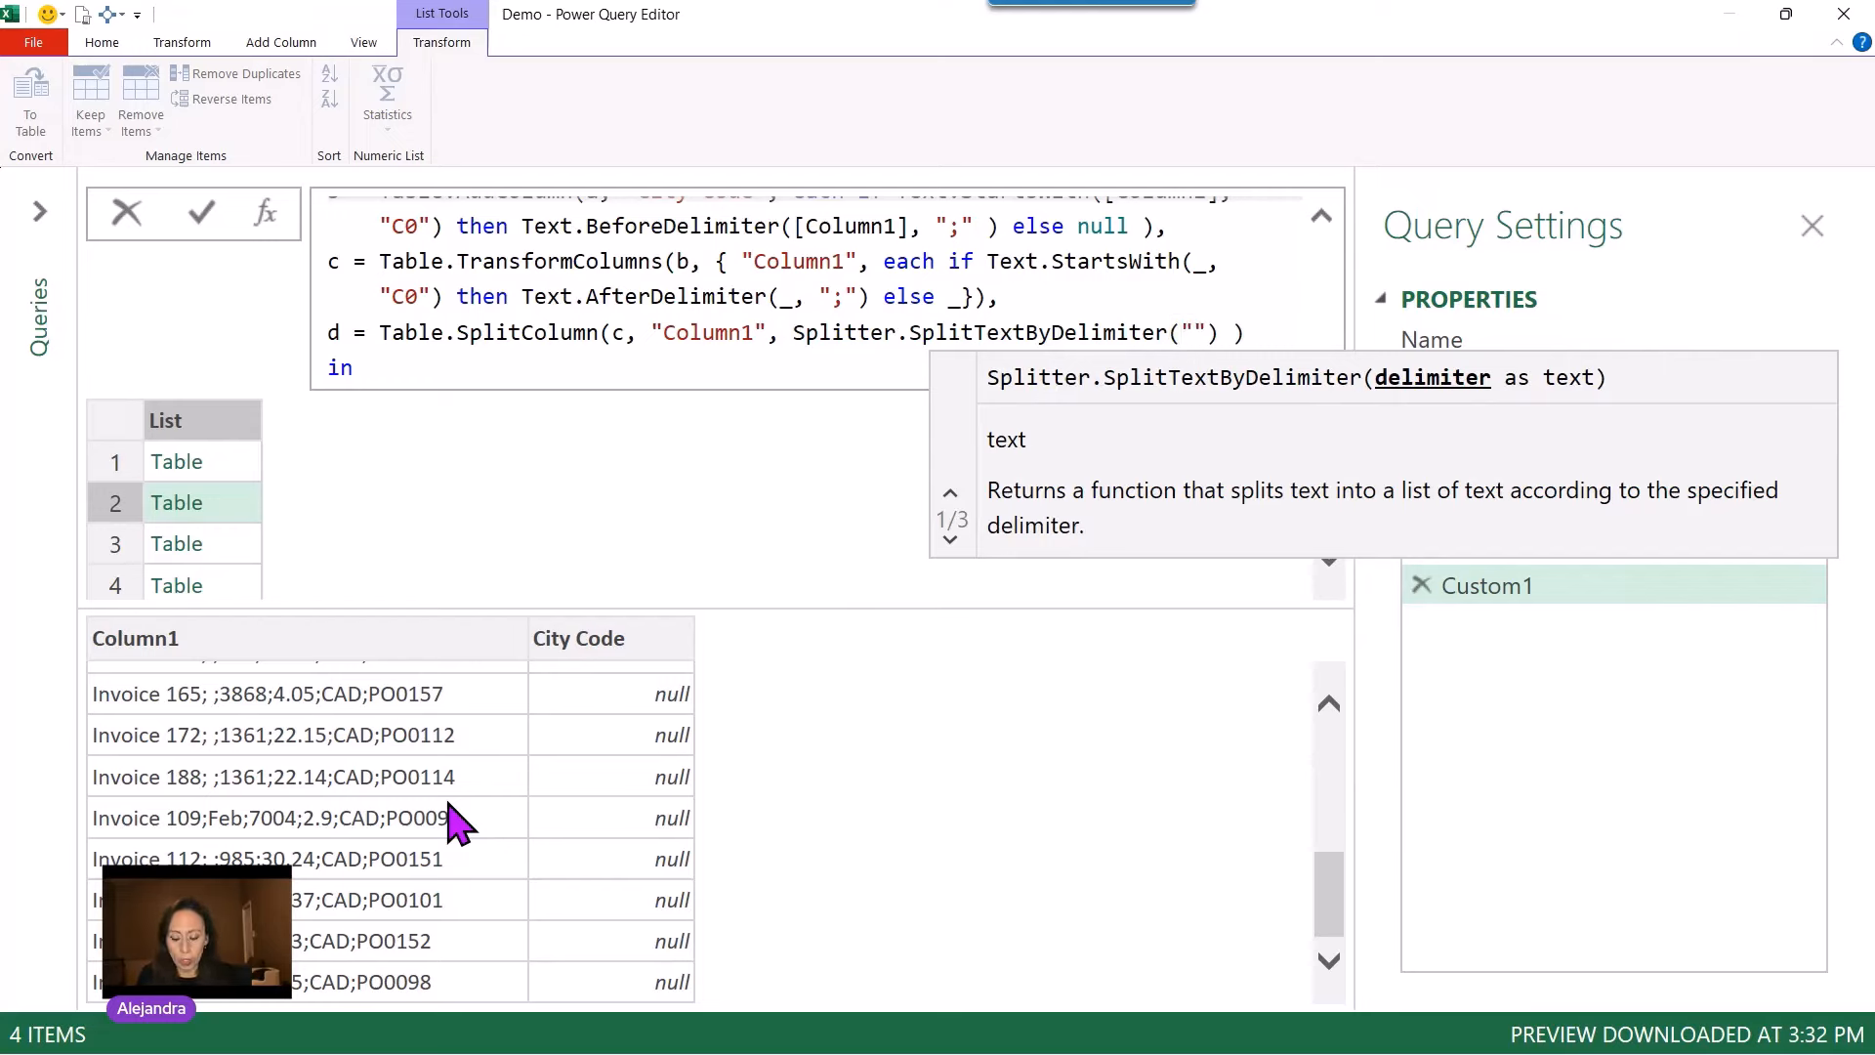
pyautogui.write(';')
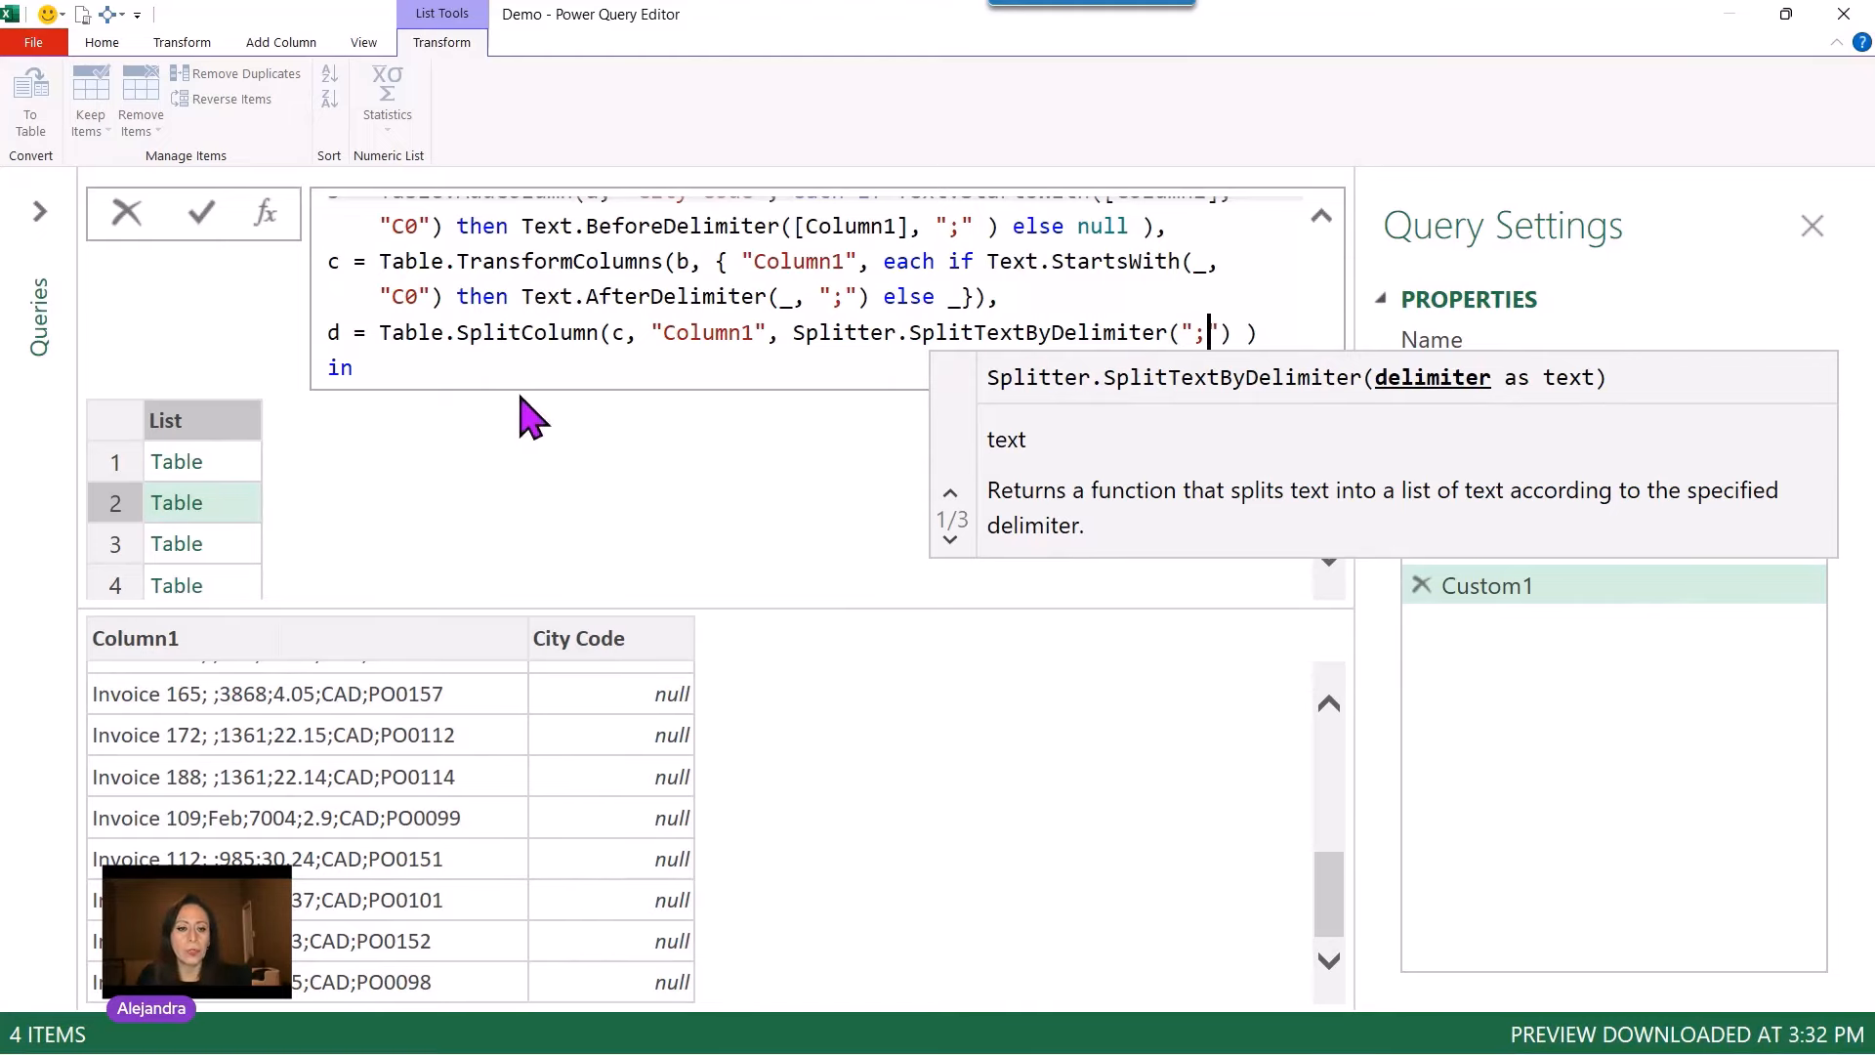
pyautogui.scroll(-2, 540, 361)
pyautogui.press('Return')
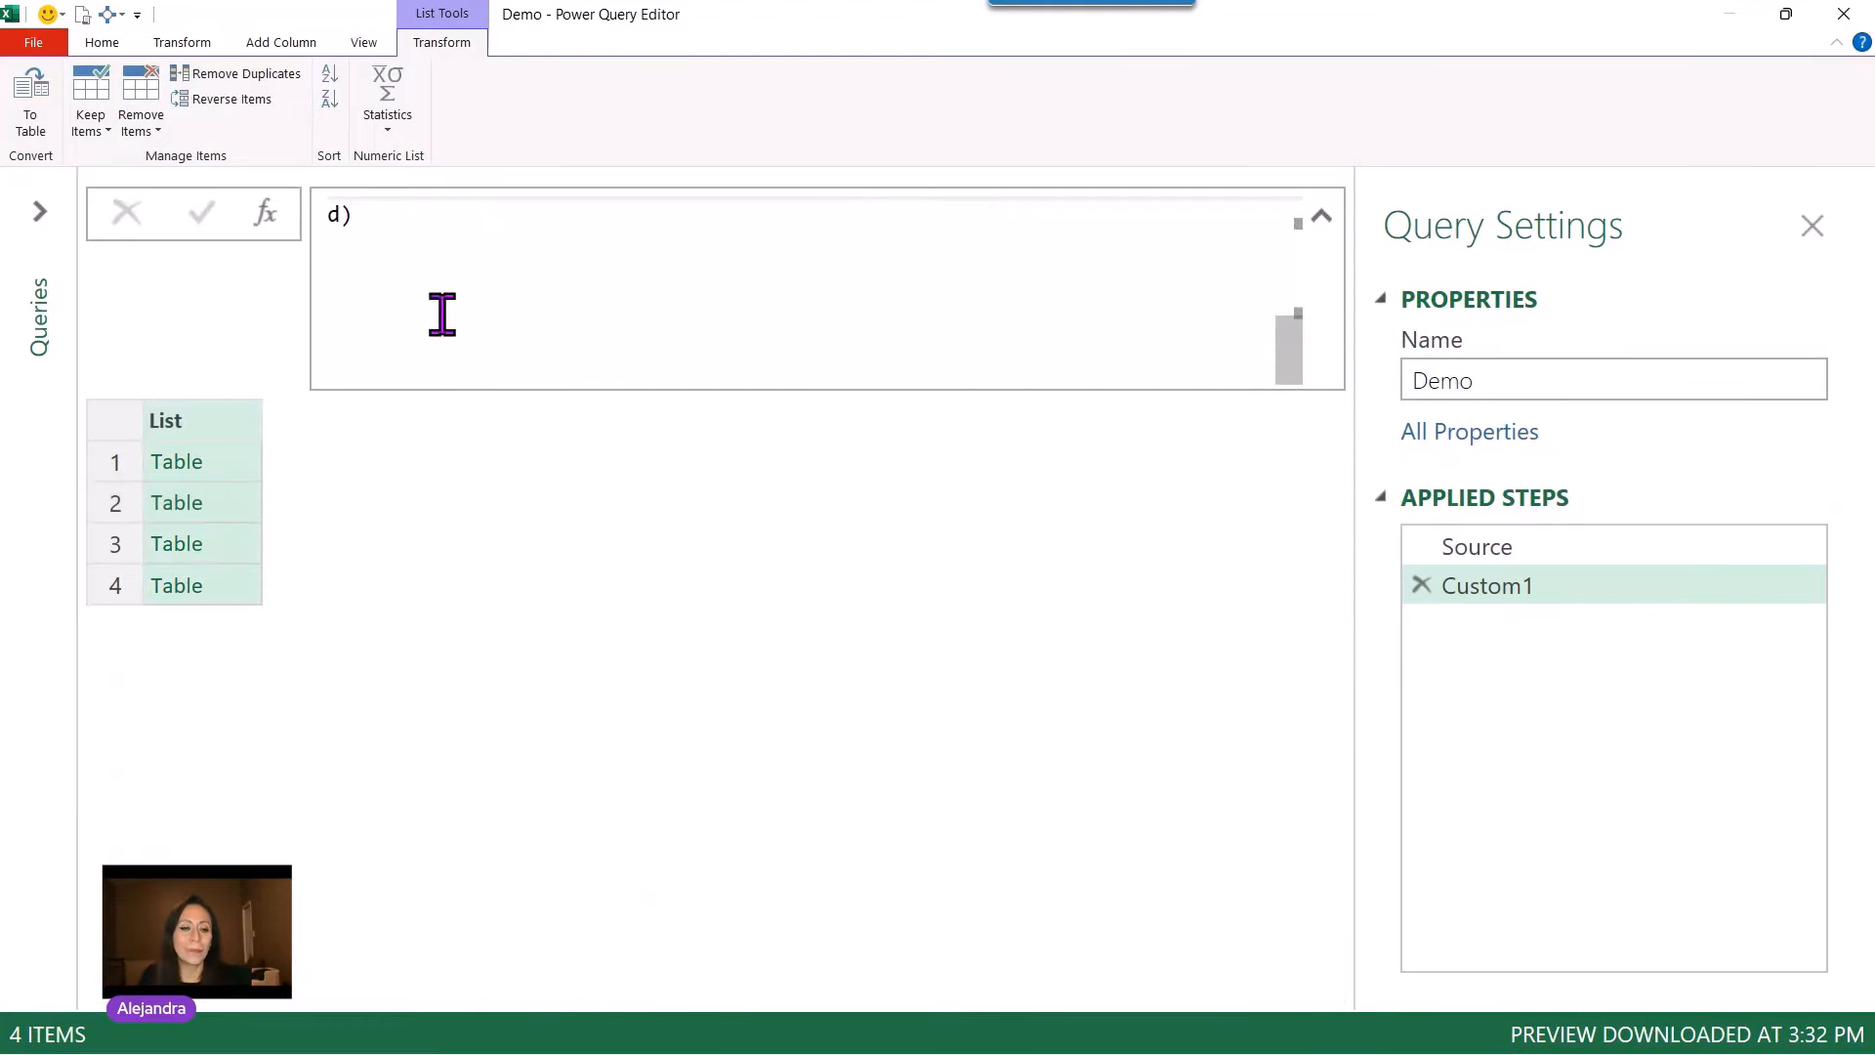
pyautogui.click(226, 472)
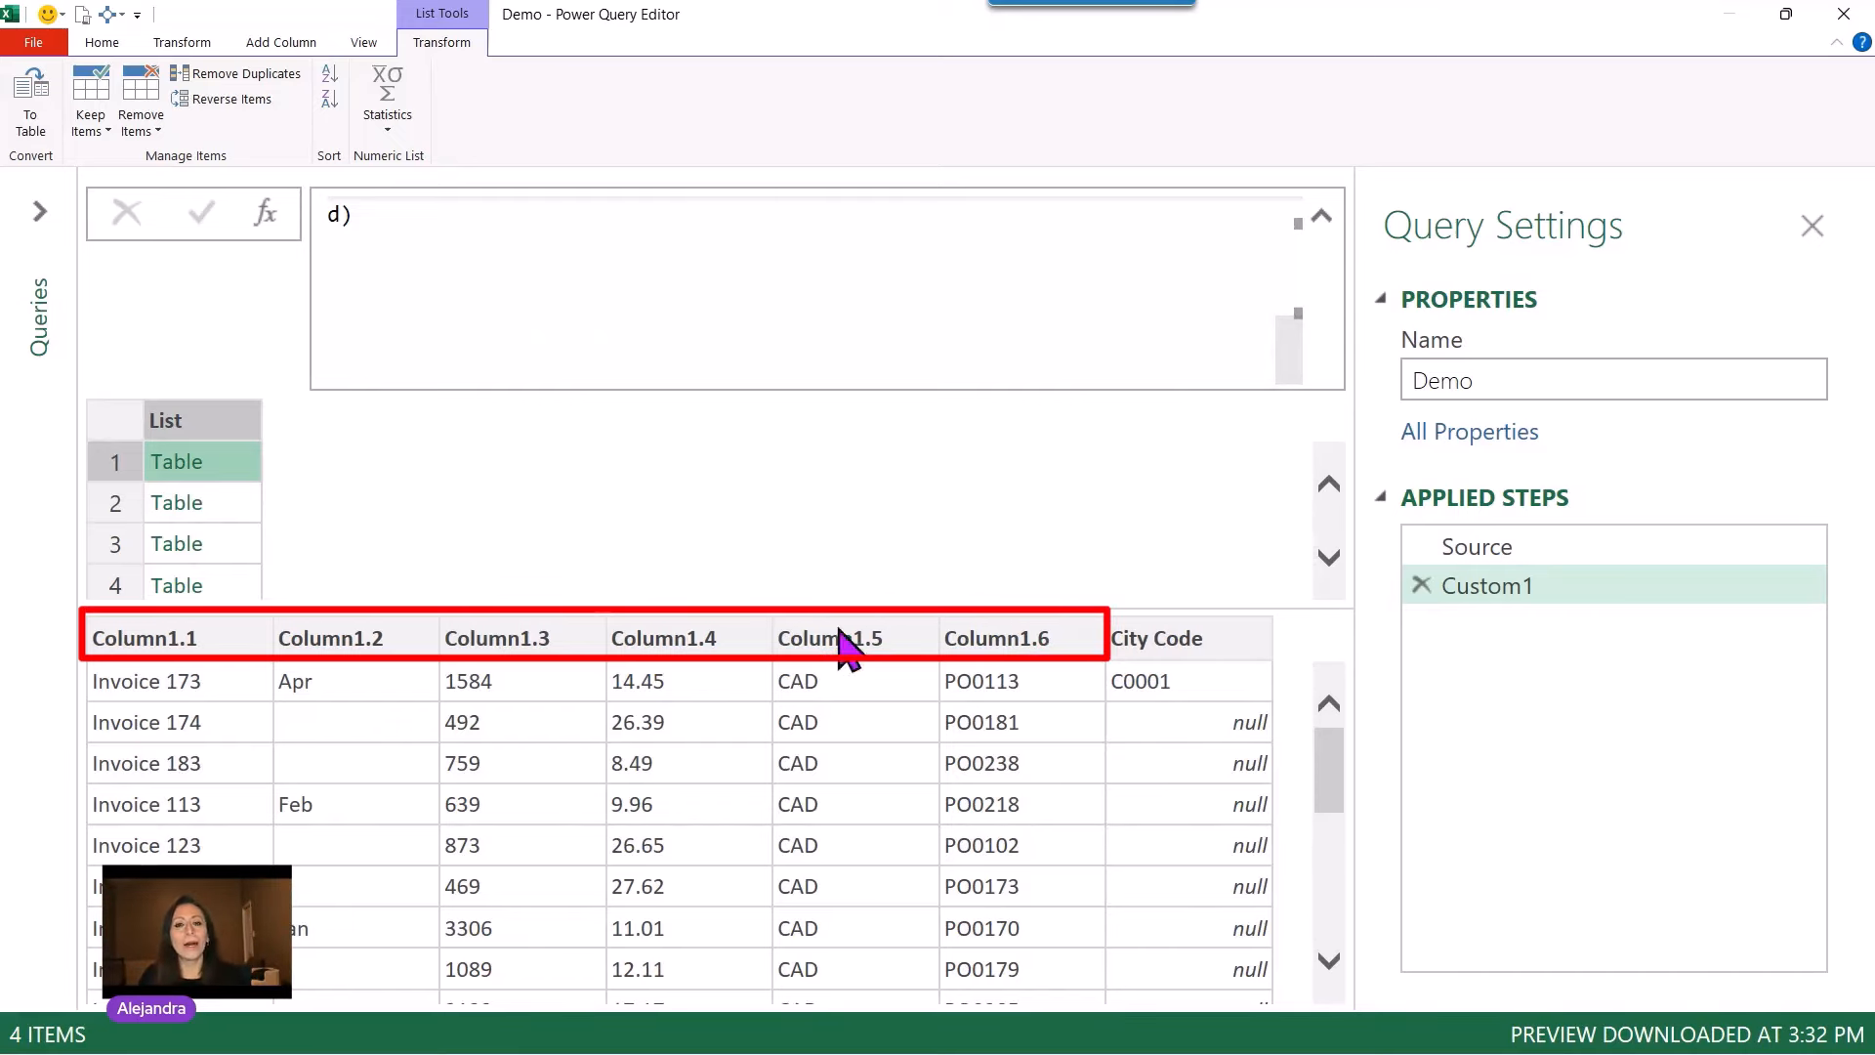
pyautogui.scroll(2, 958, 342)
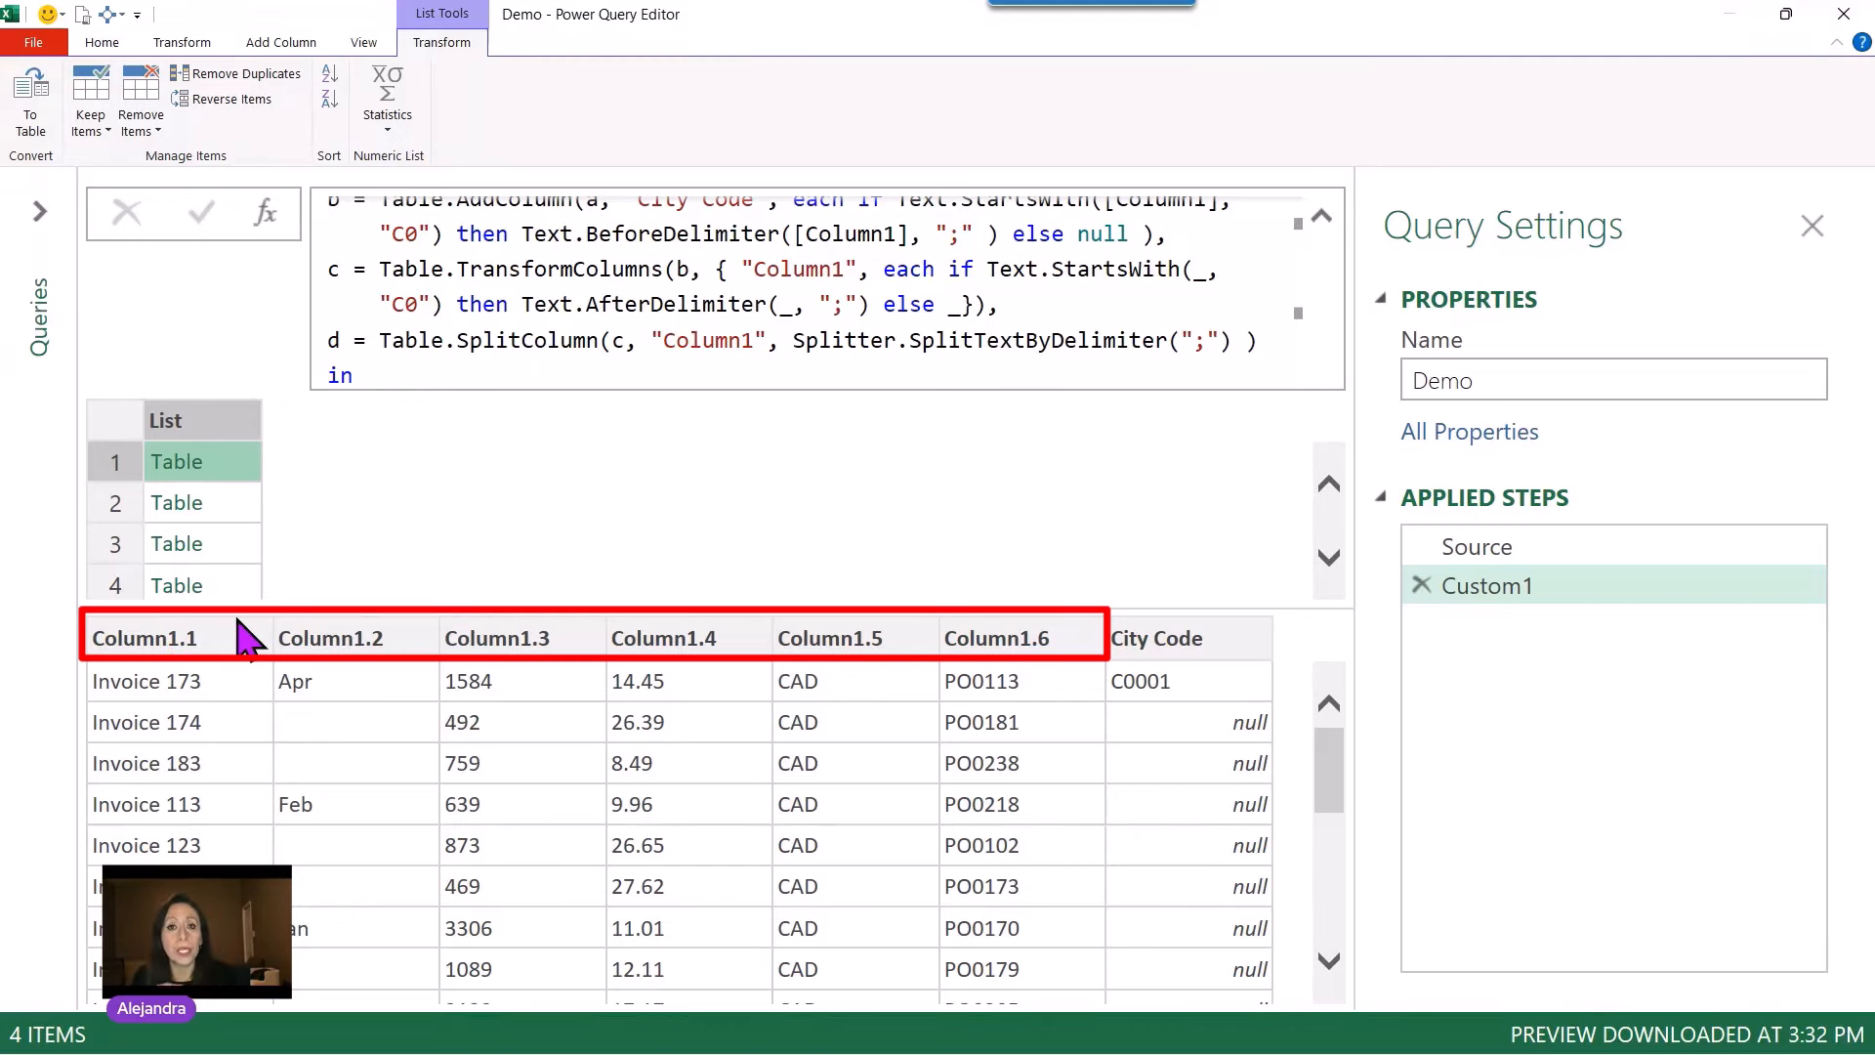
pyautogui.click(600, 340)
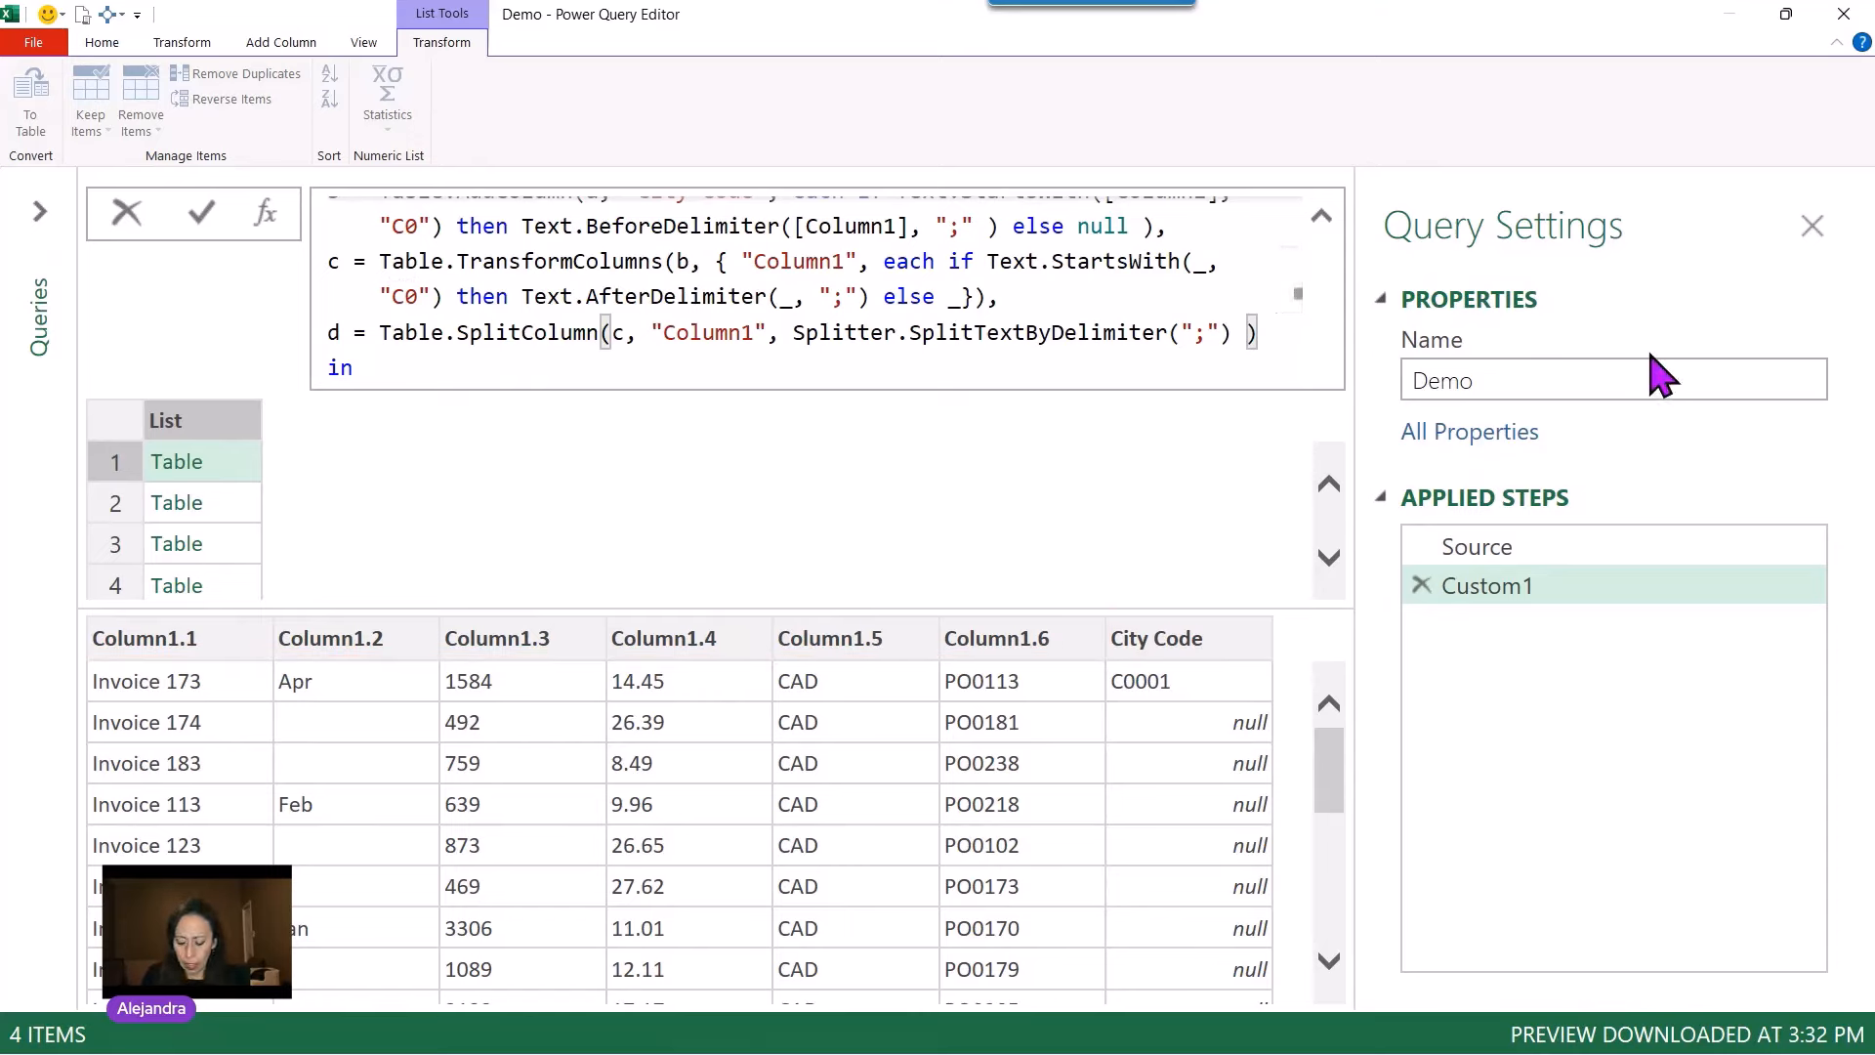
pyautogui.press('Left')
pyautogui.write(',')
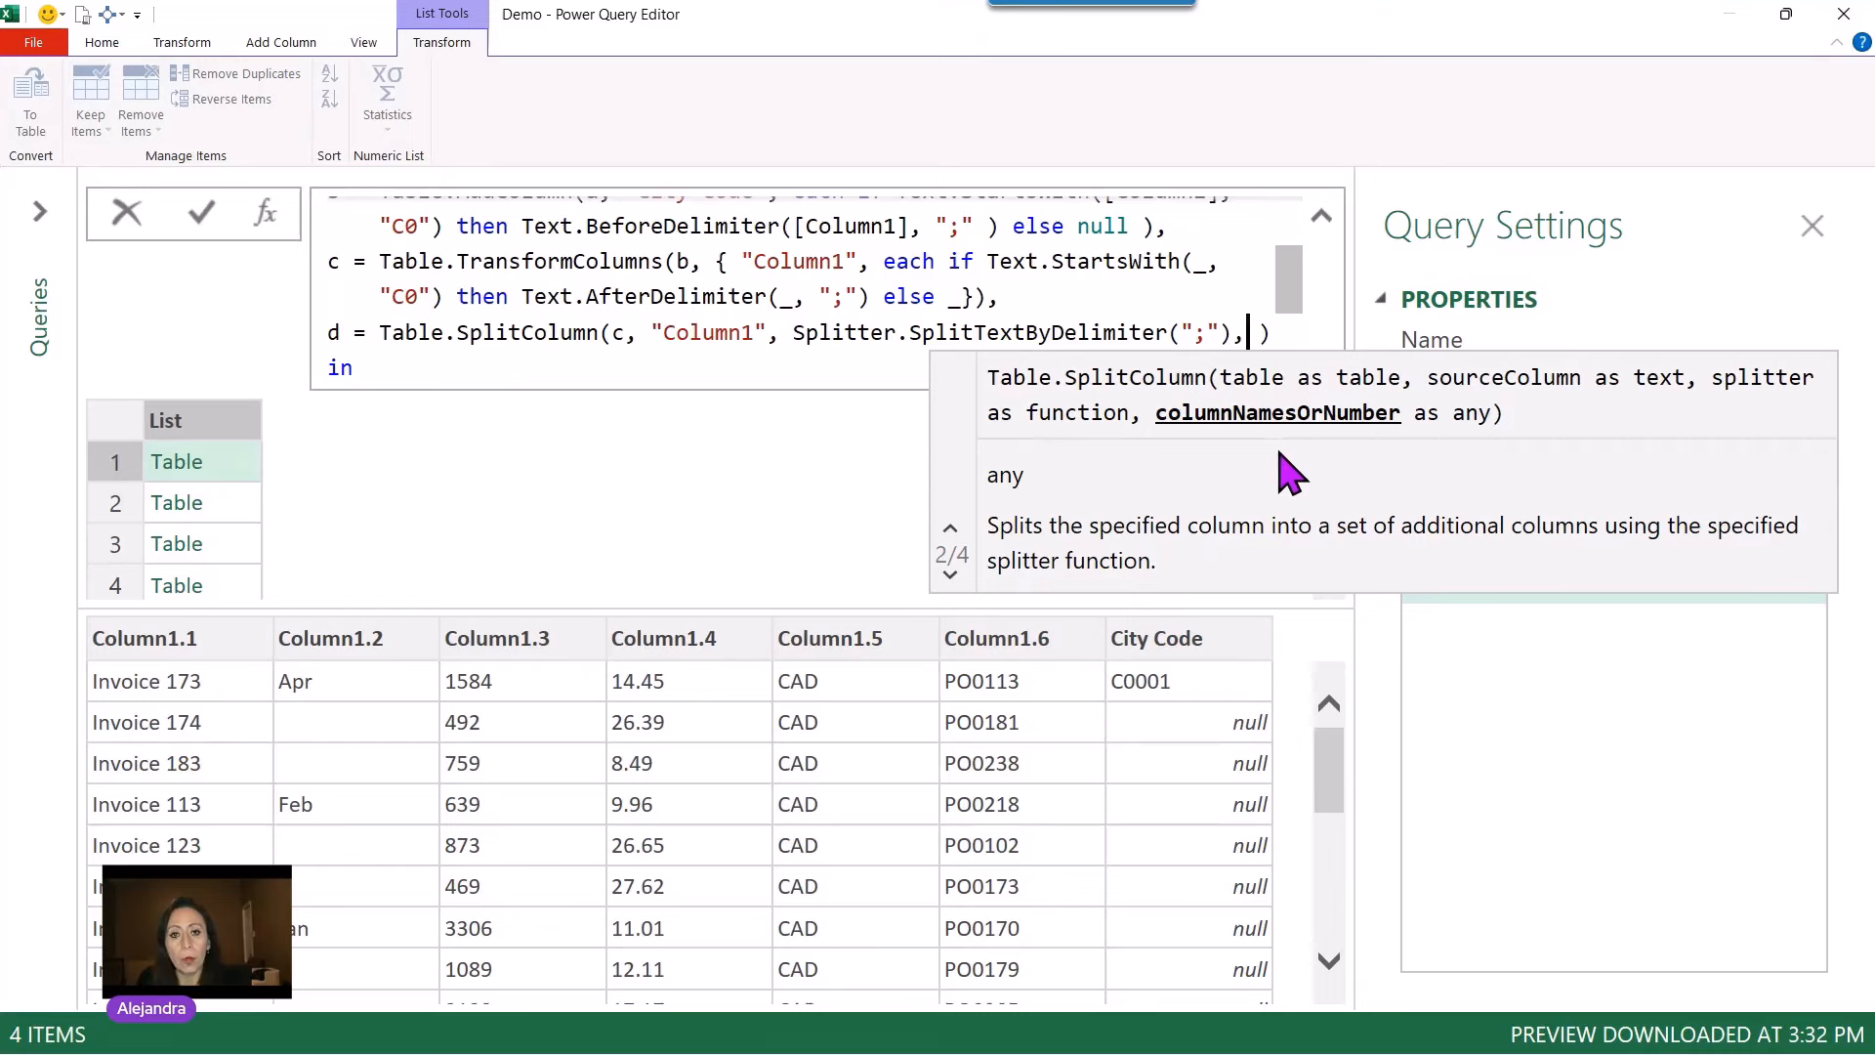
pyautogui.press('BackSpace')
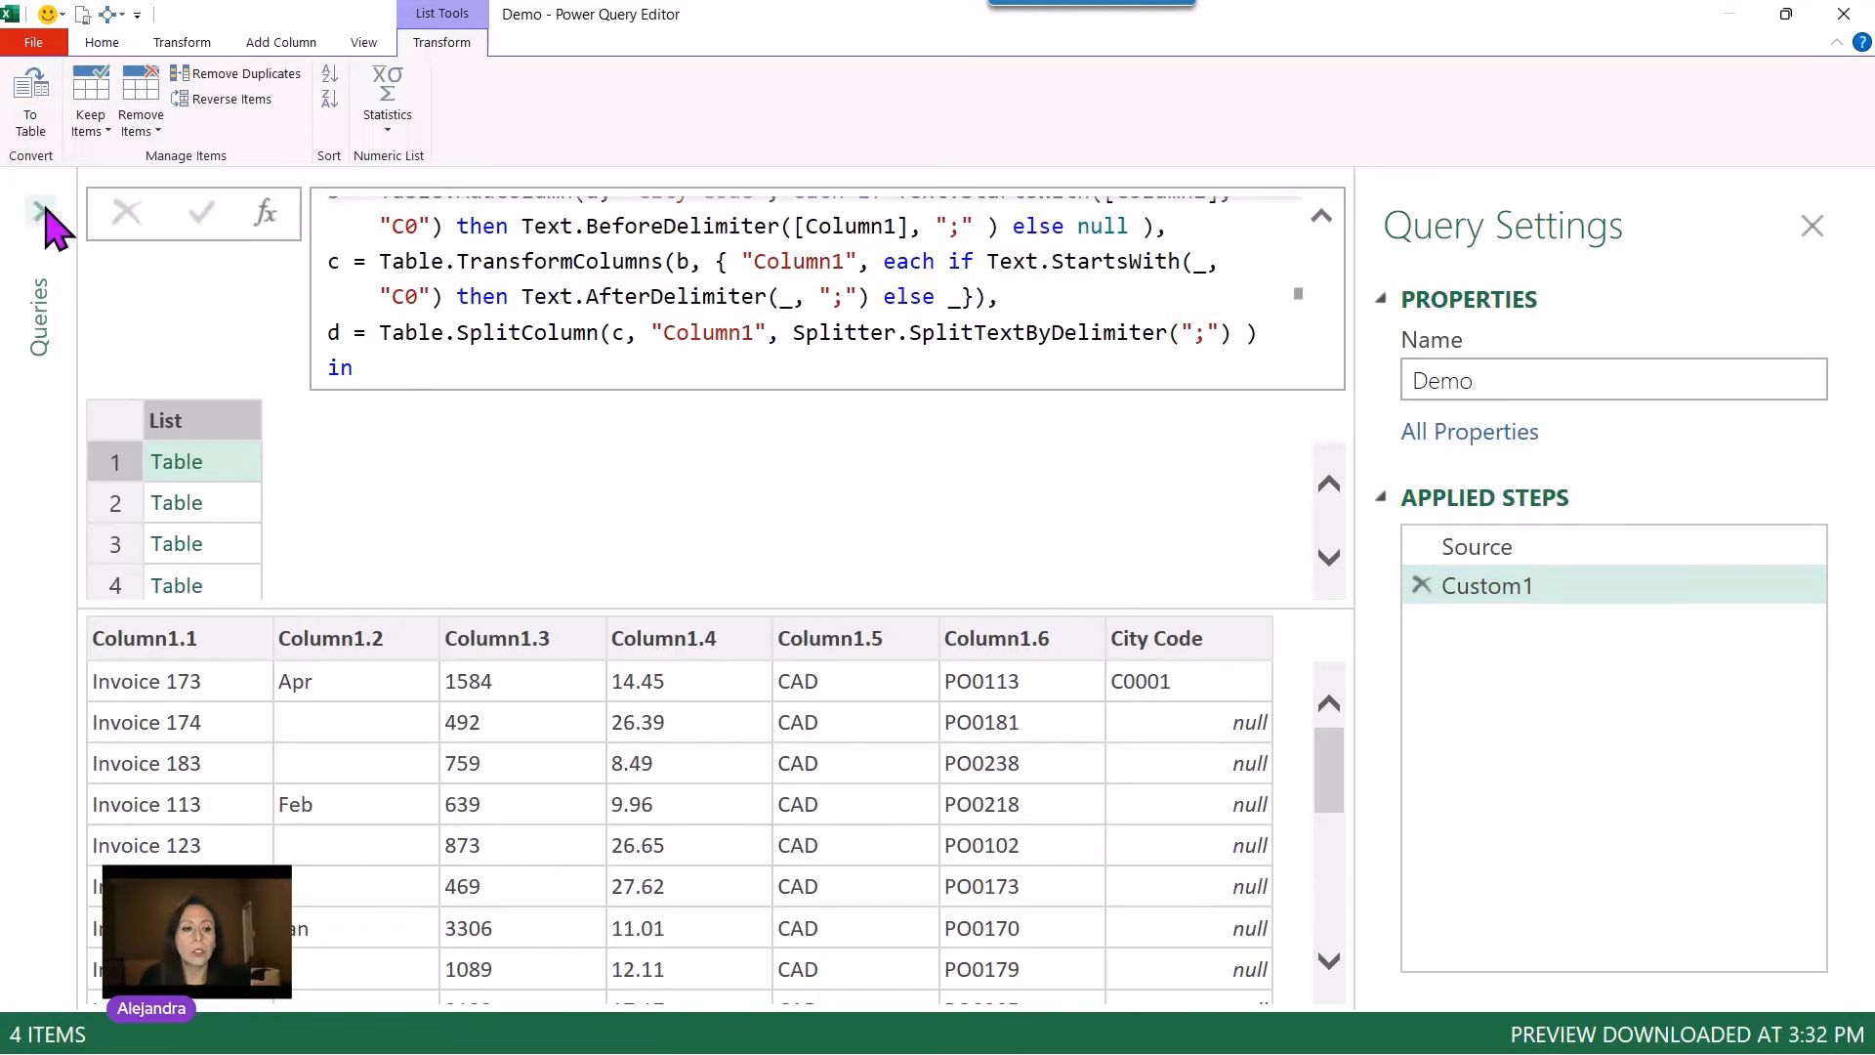
# Step: Import the Cities and Columns tables from the DimTbls Excel workbook as new queries
pyautogui.click(41, 211)
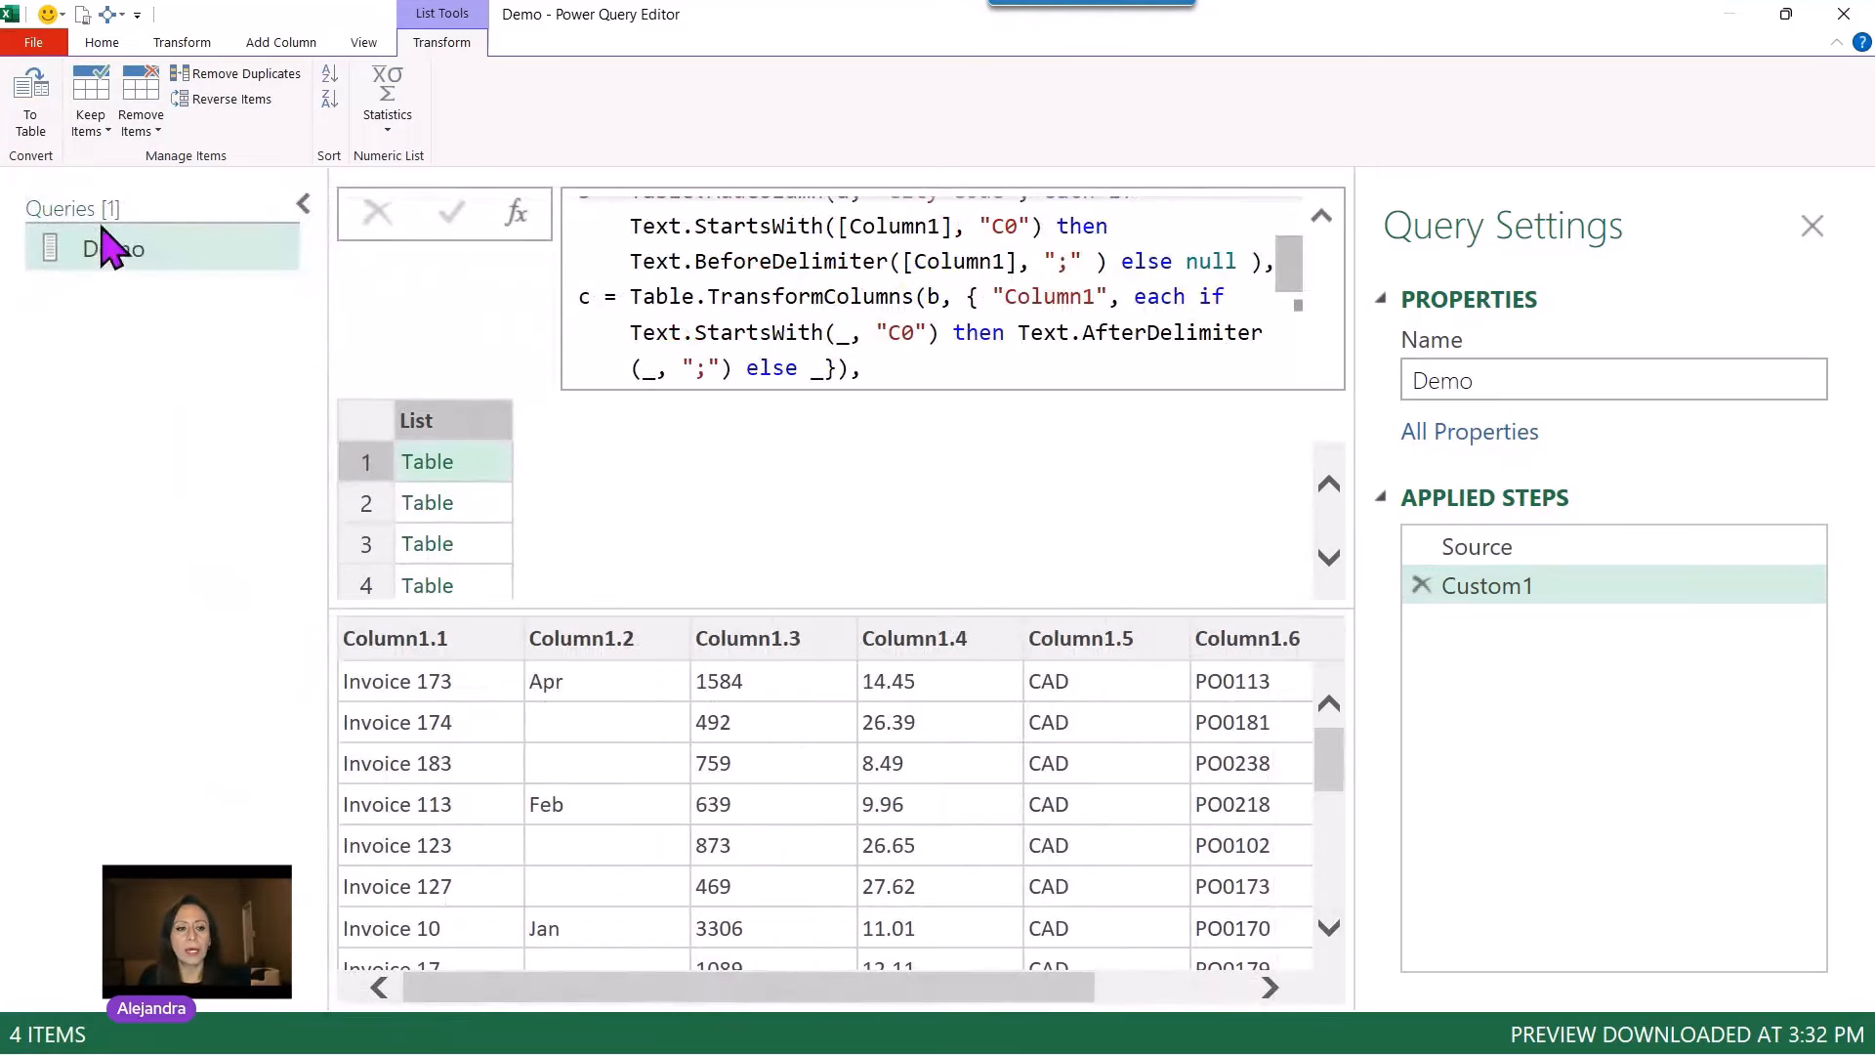
pyautogui.rightClick(111, 303)
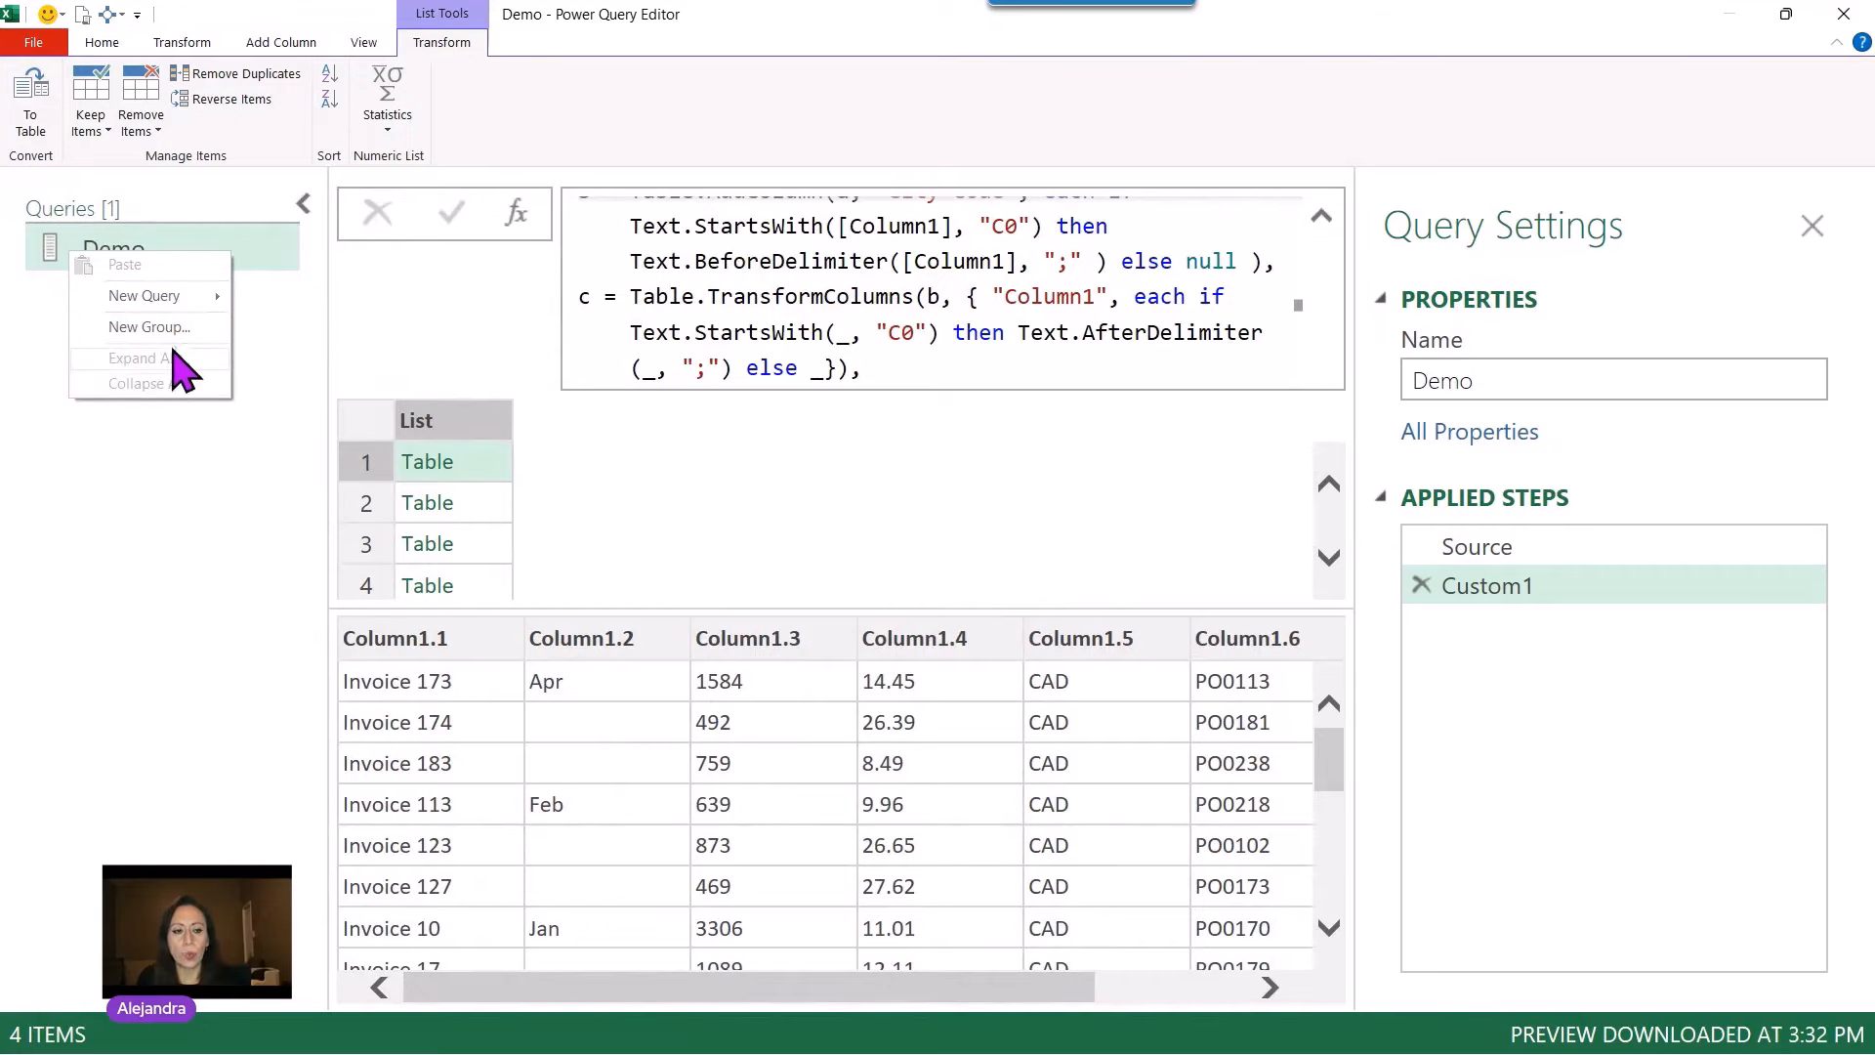
pyautogui.moveTo(161, 296)
pyautogui.moveTo(337, 305)
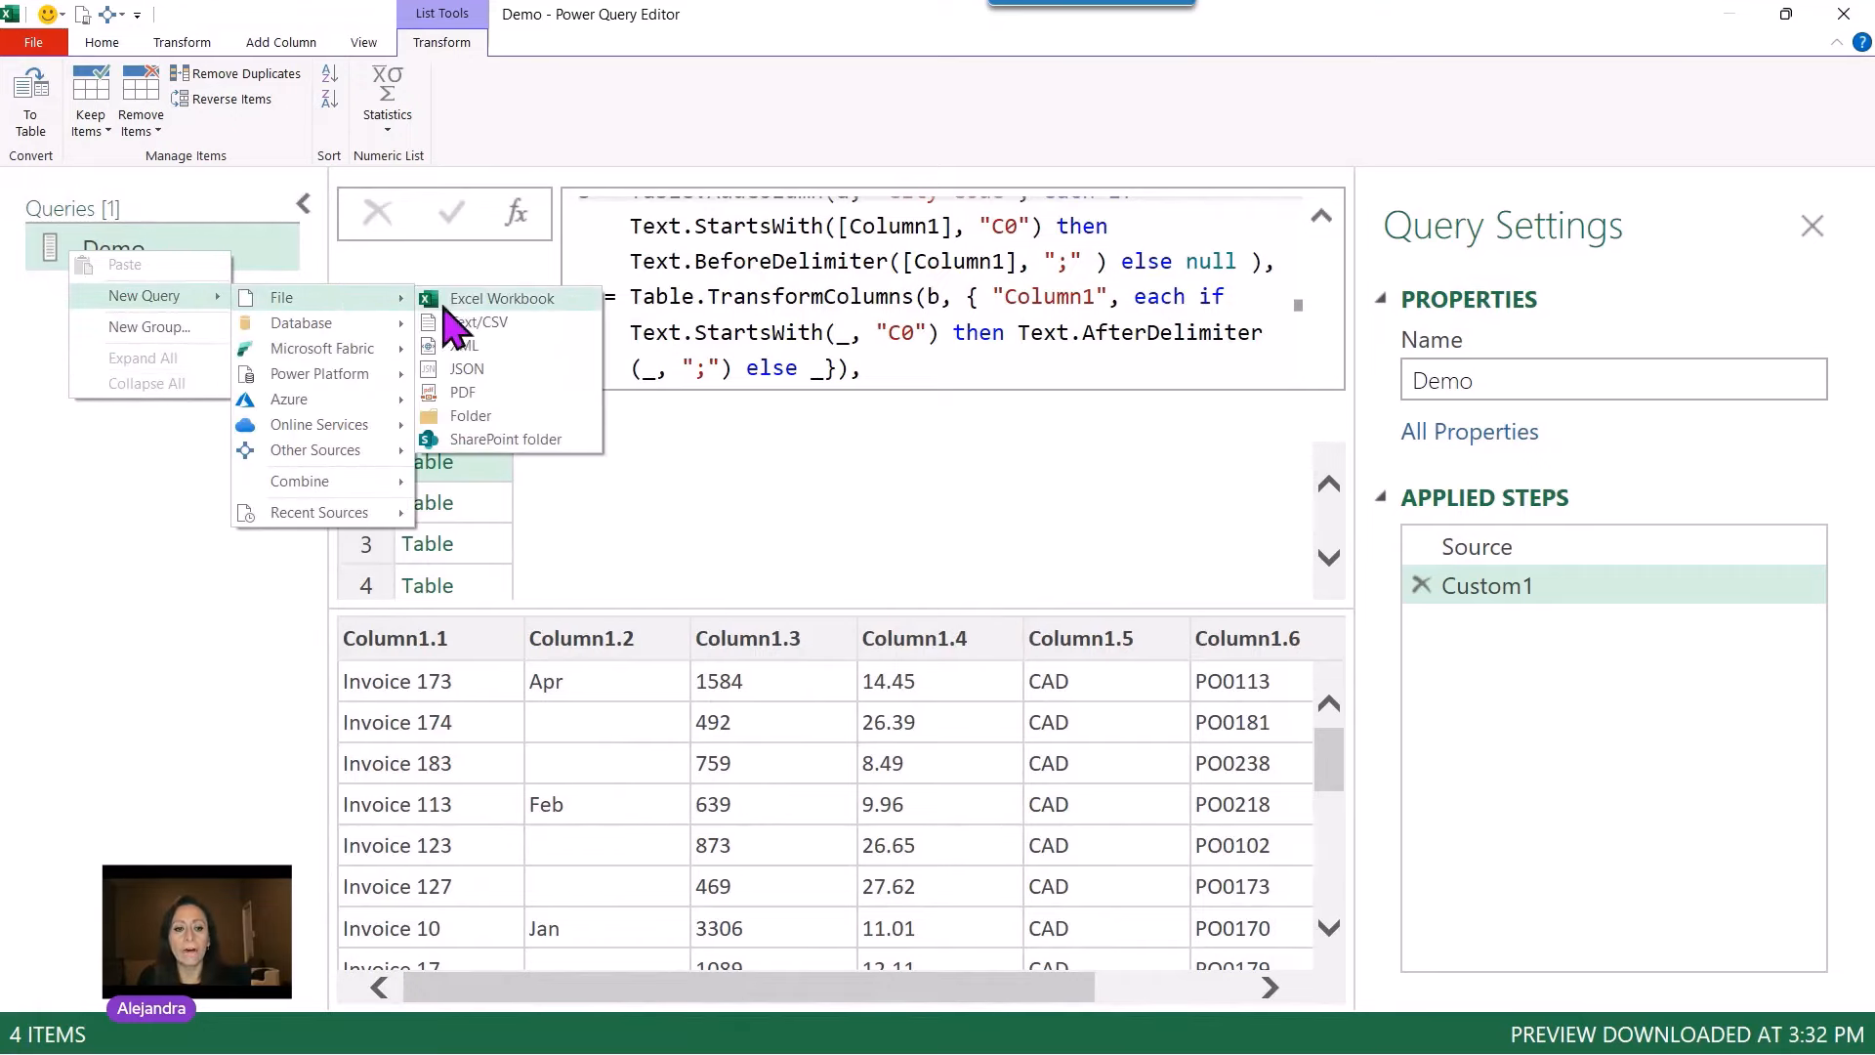
pyautogui.click(467, 301)
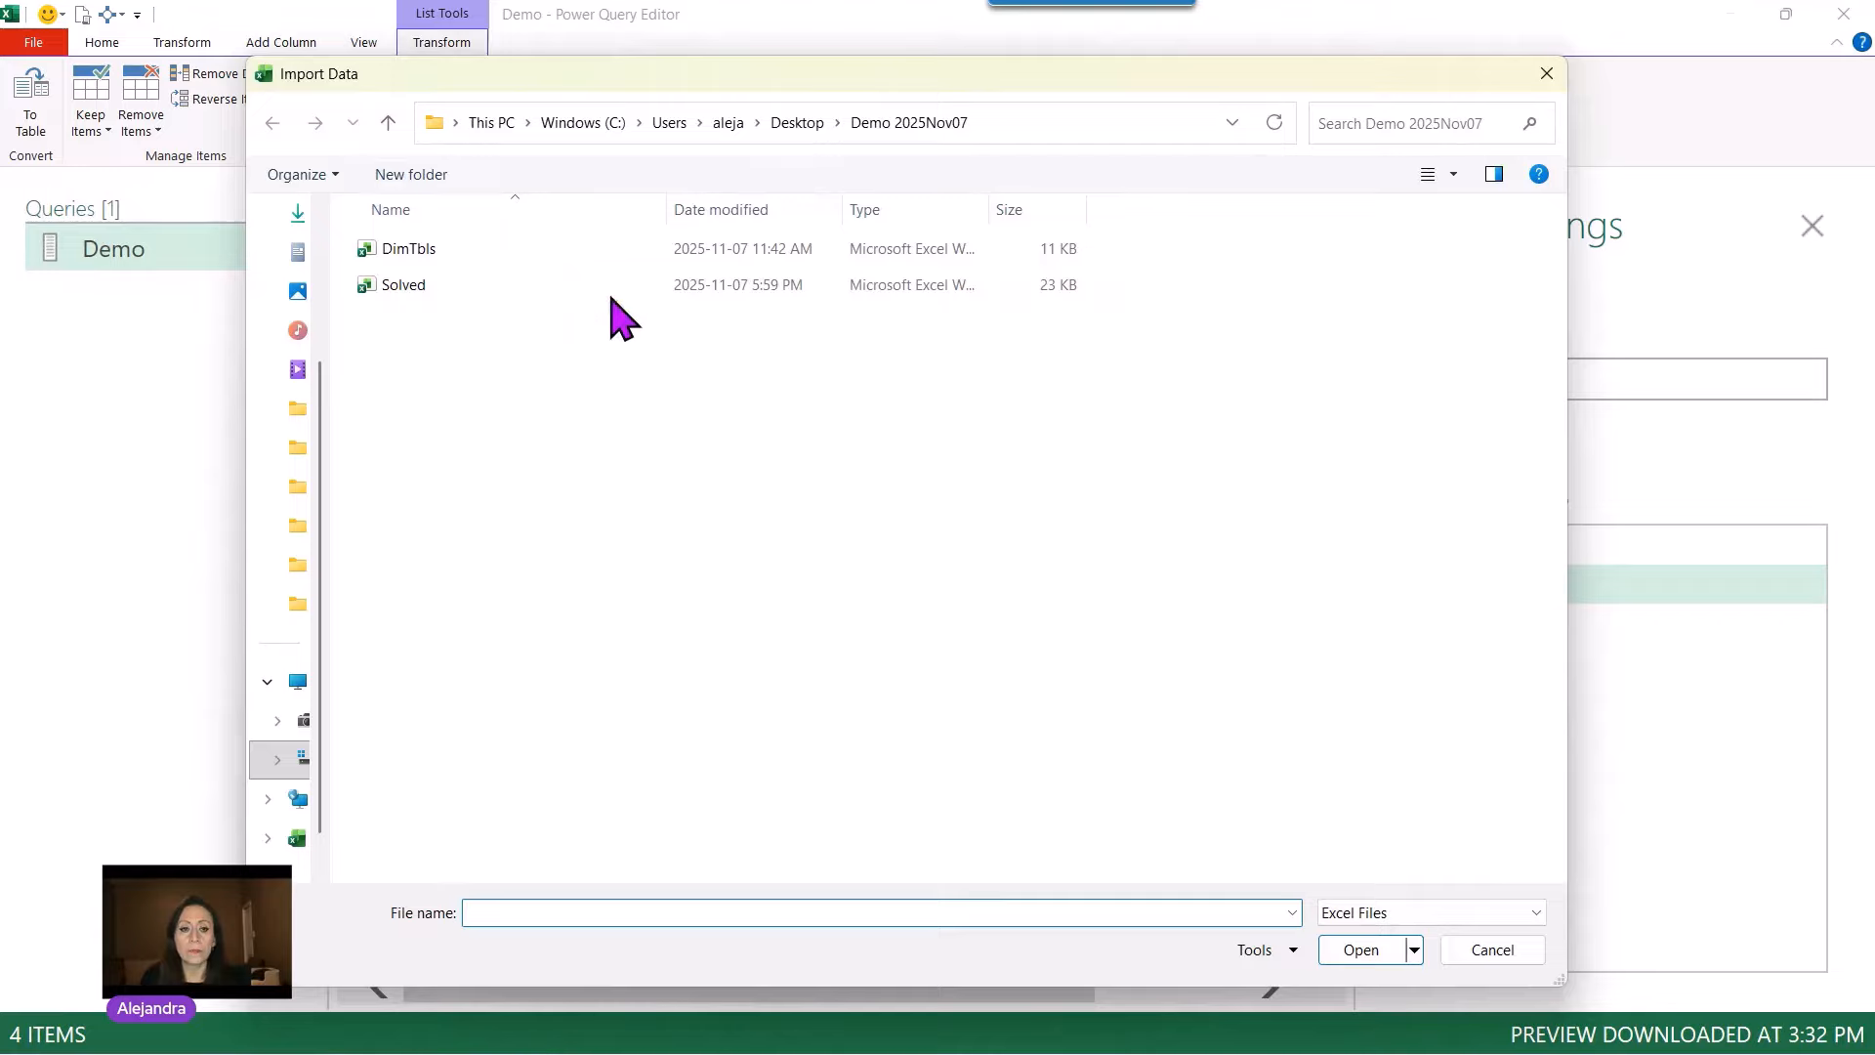
pyautogui.click(460, 256)
pyautogui.doubleClick(441, 256)
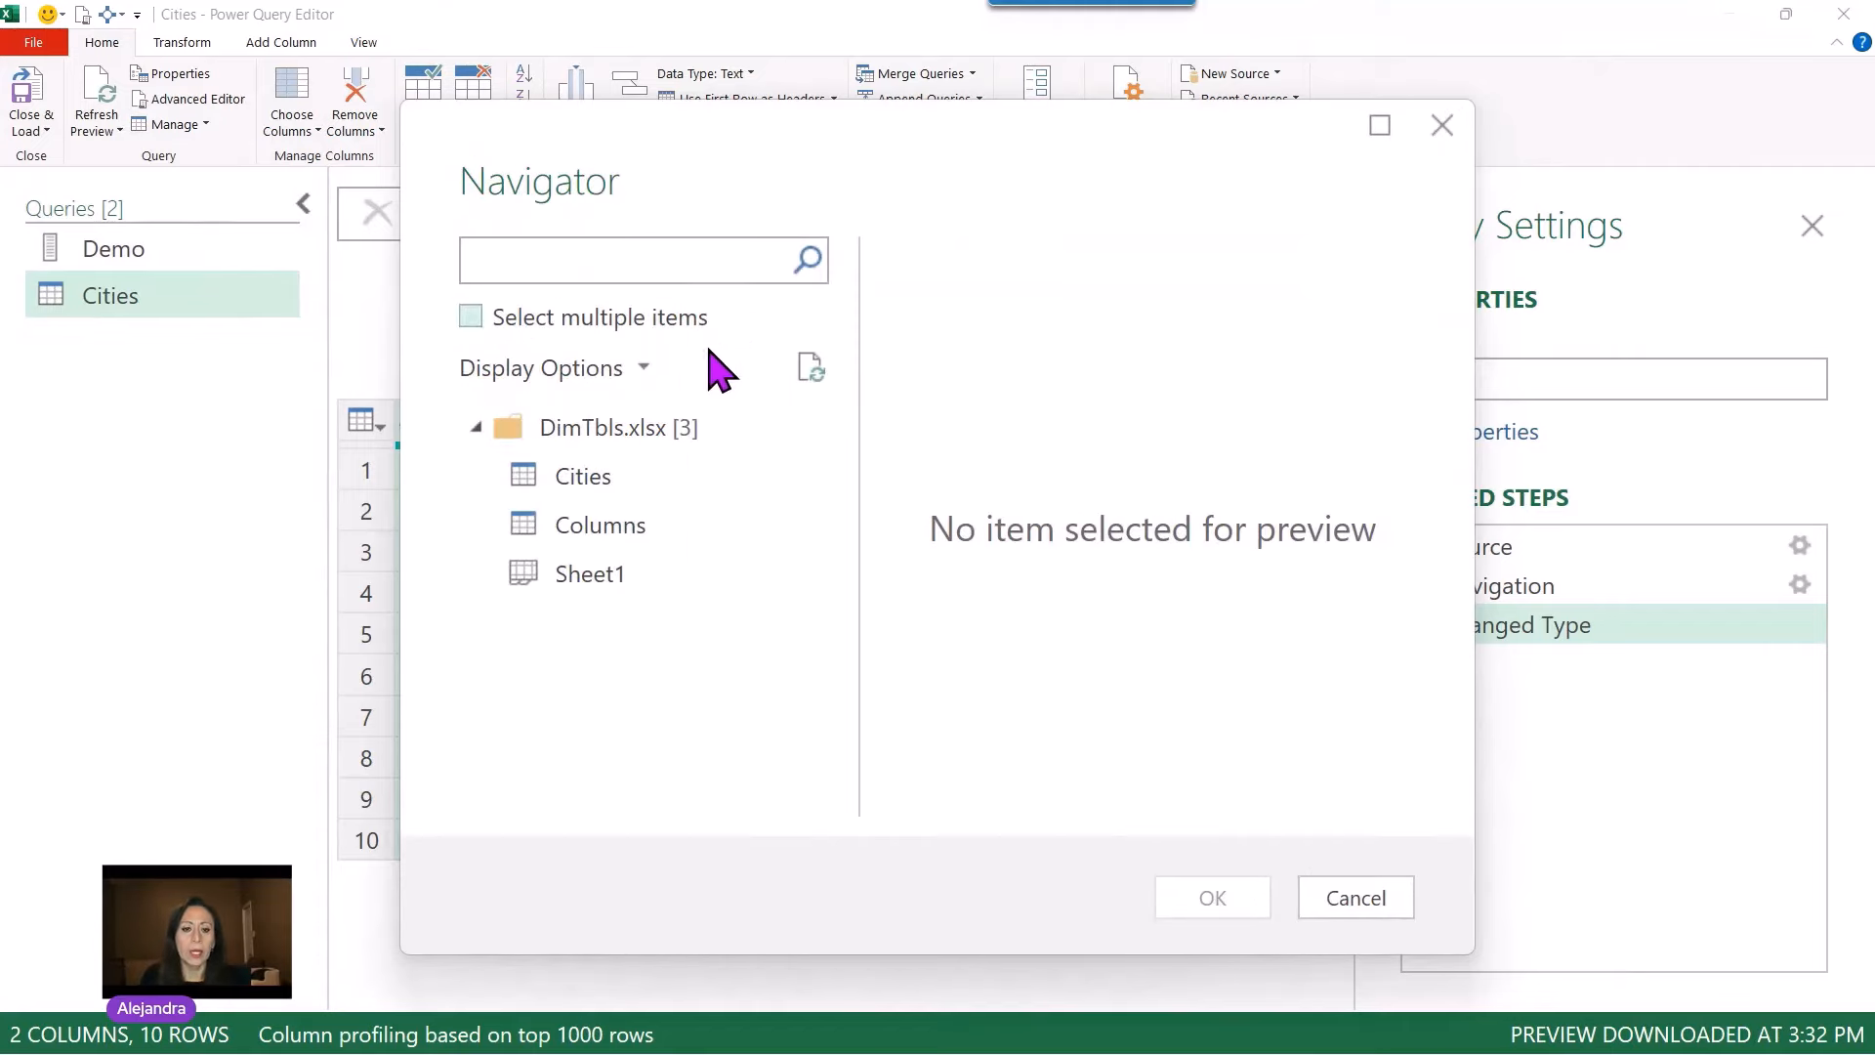
pyautogui.click(642, 531)
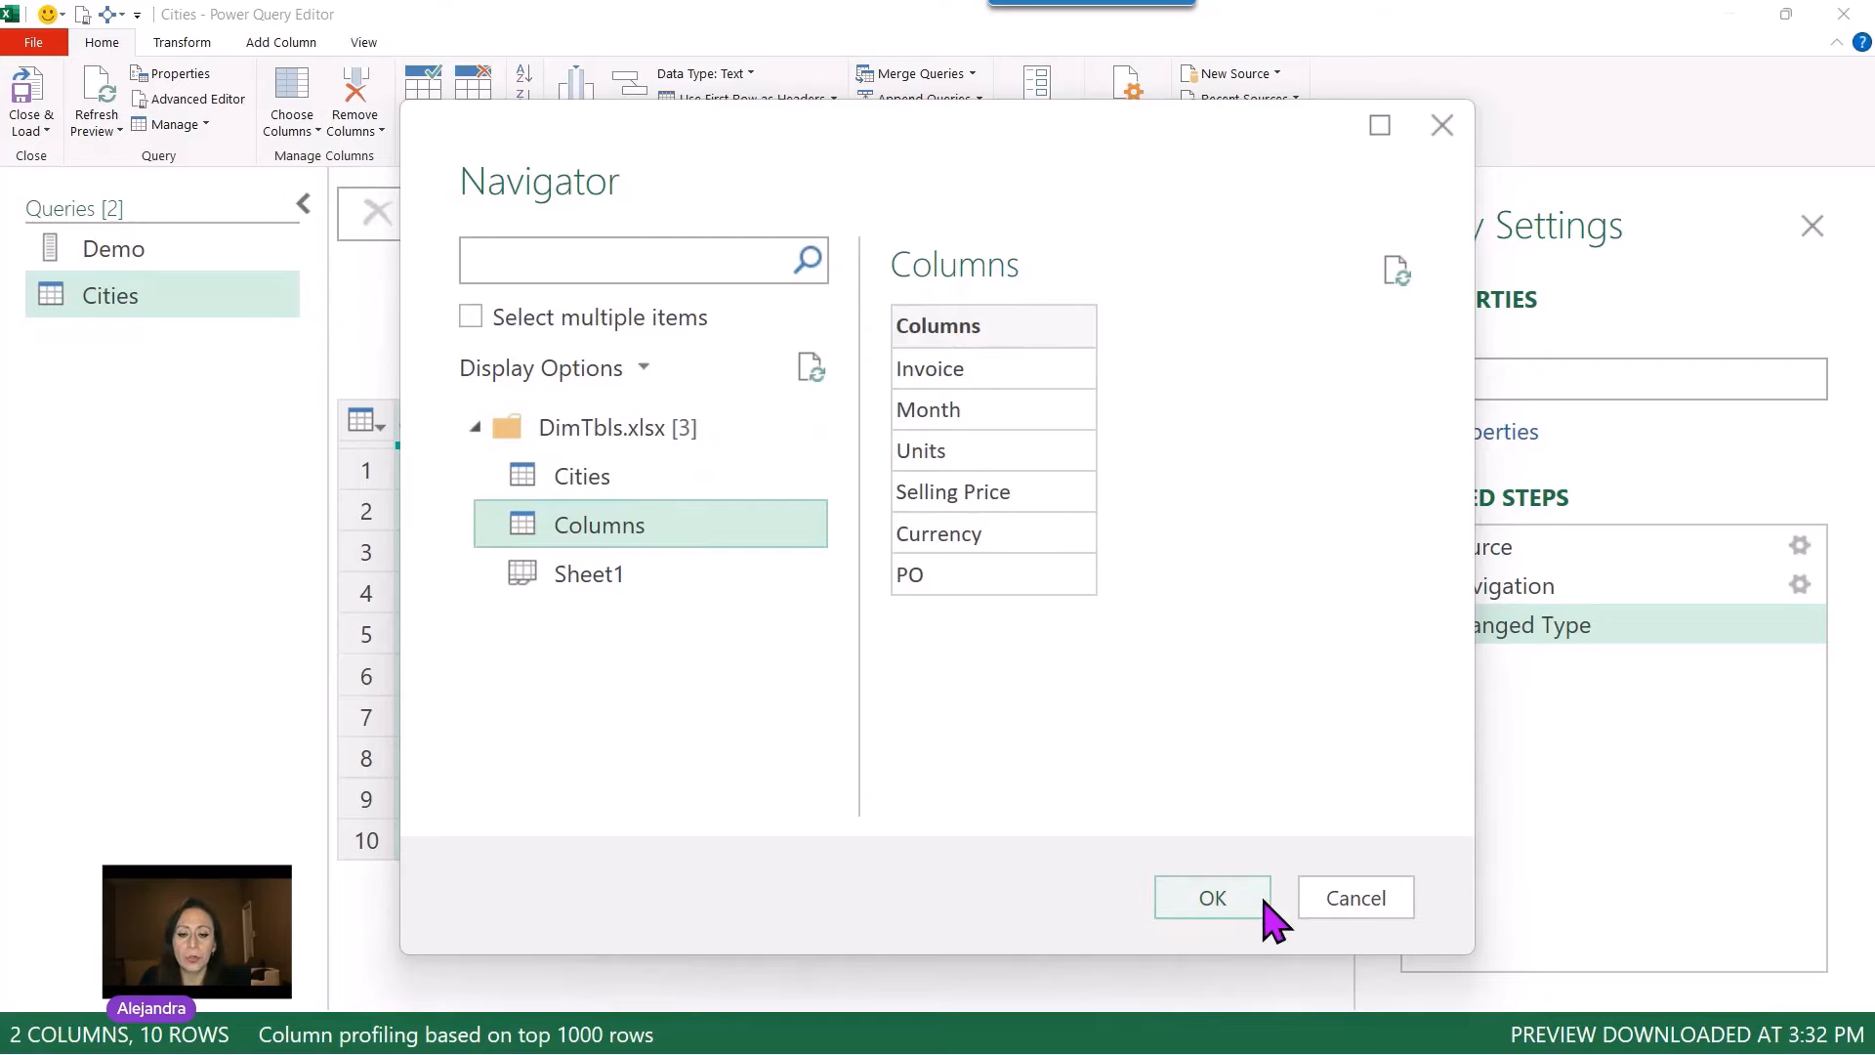
pyautogui.click(1211, 903)
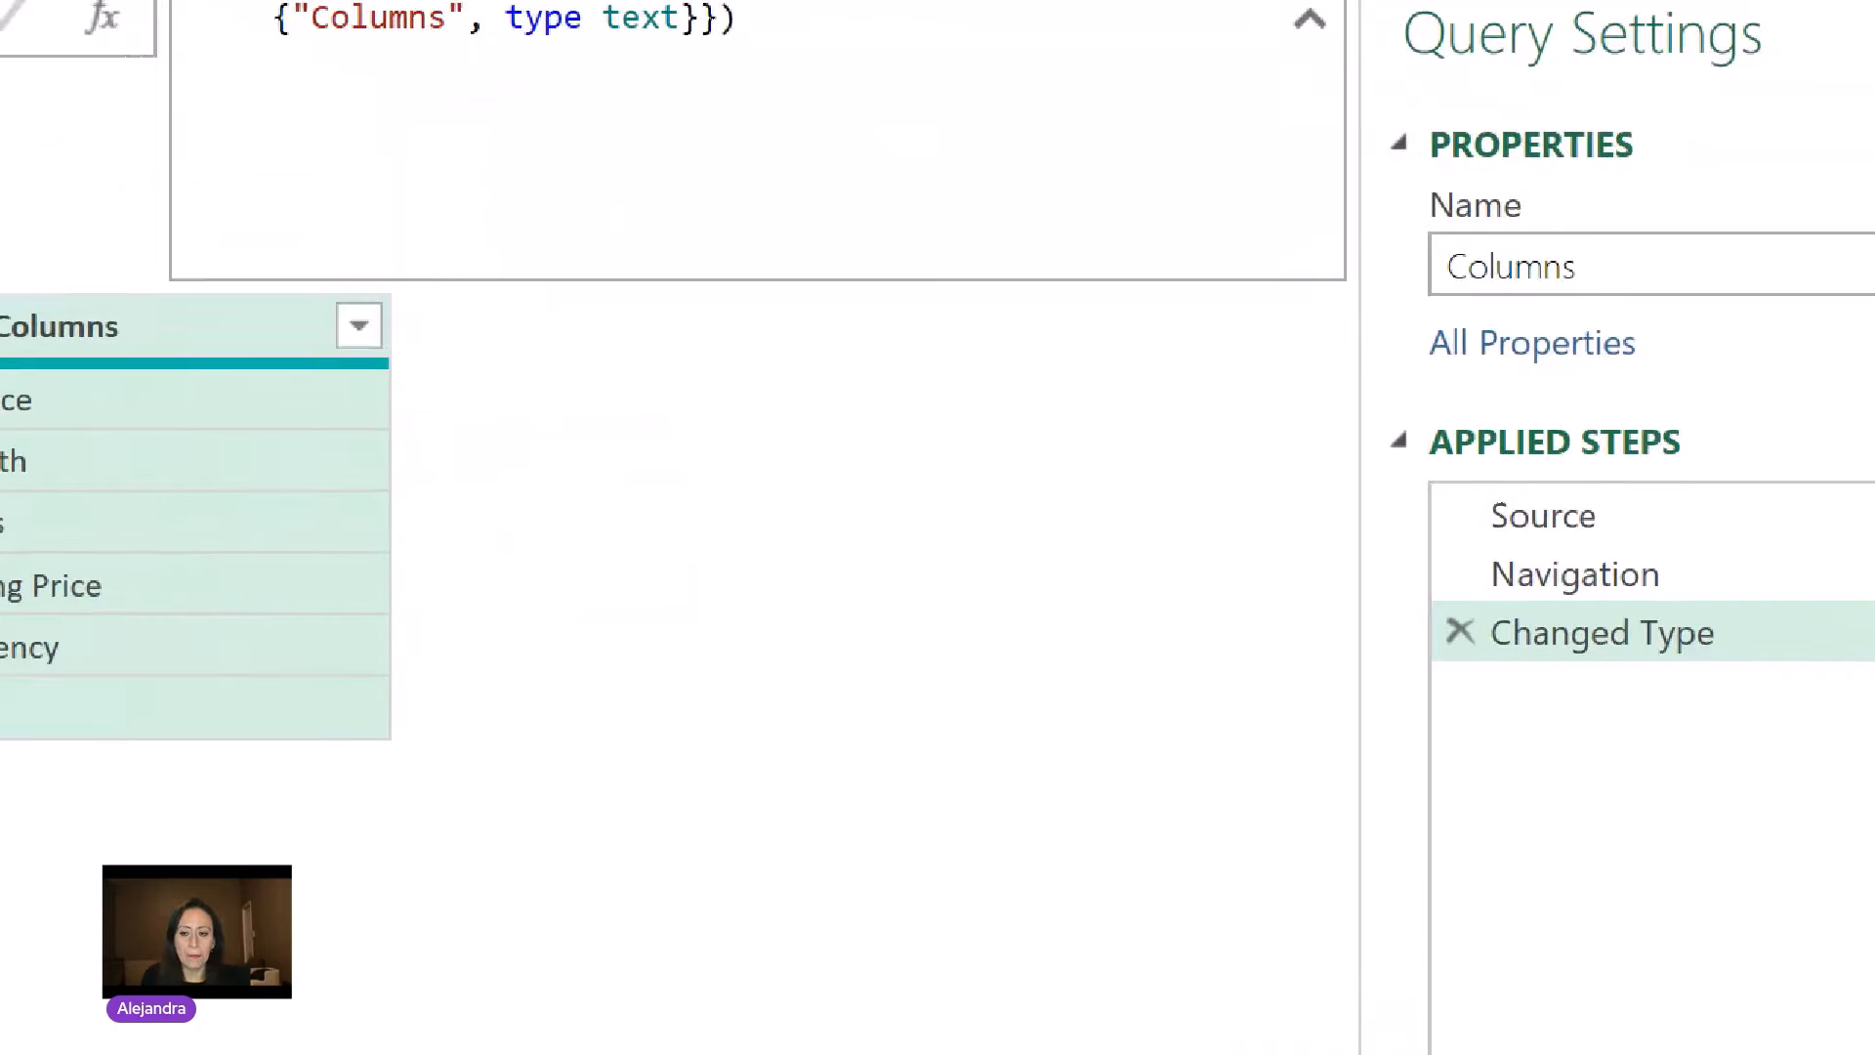
# Step: Remove the Changed Type step from the Columns query and append [Columns] to the Navigation formula to turn the table into a list
pyautogui.click(1422, 625)
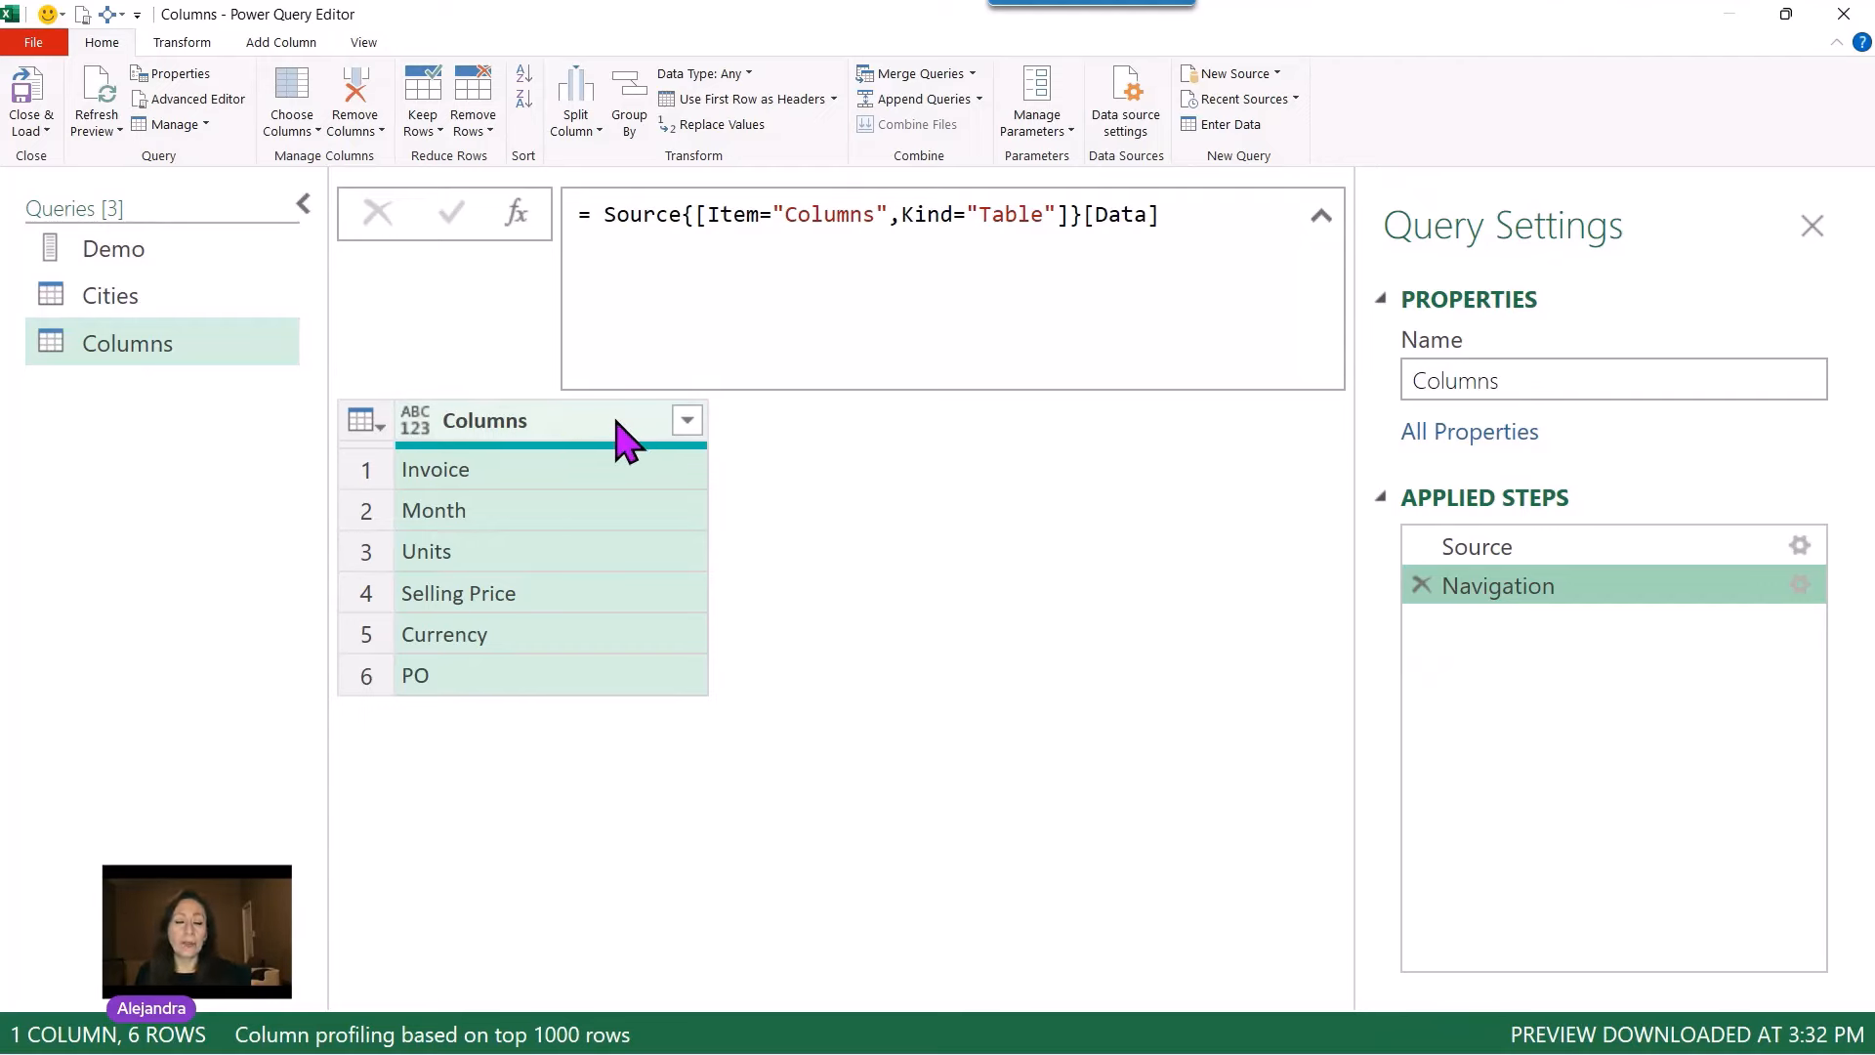
pyautogui.click(1274, 219)
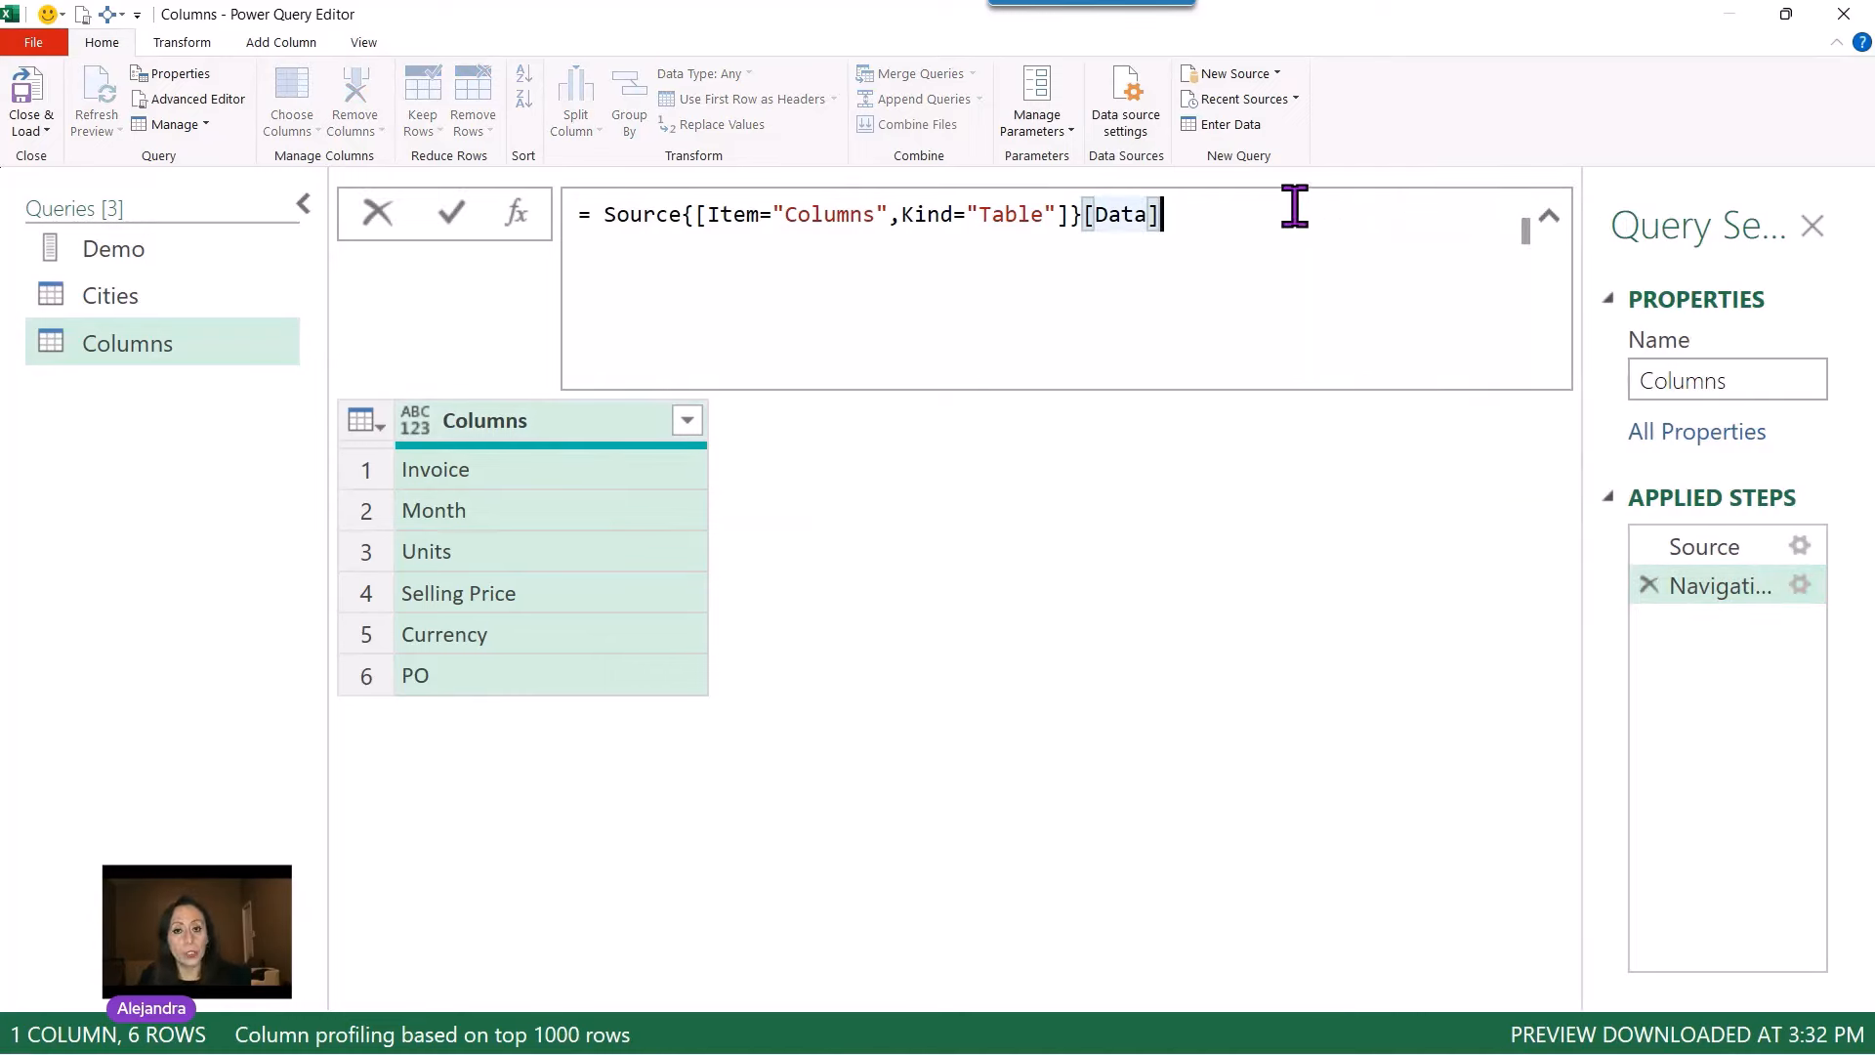
pyautogui.write('[')
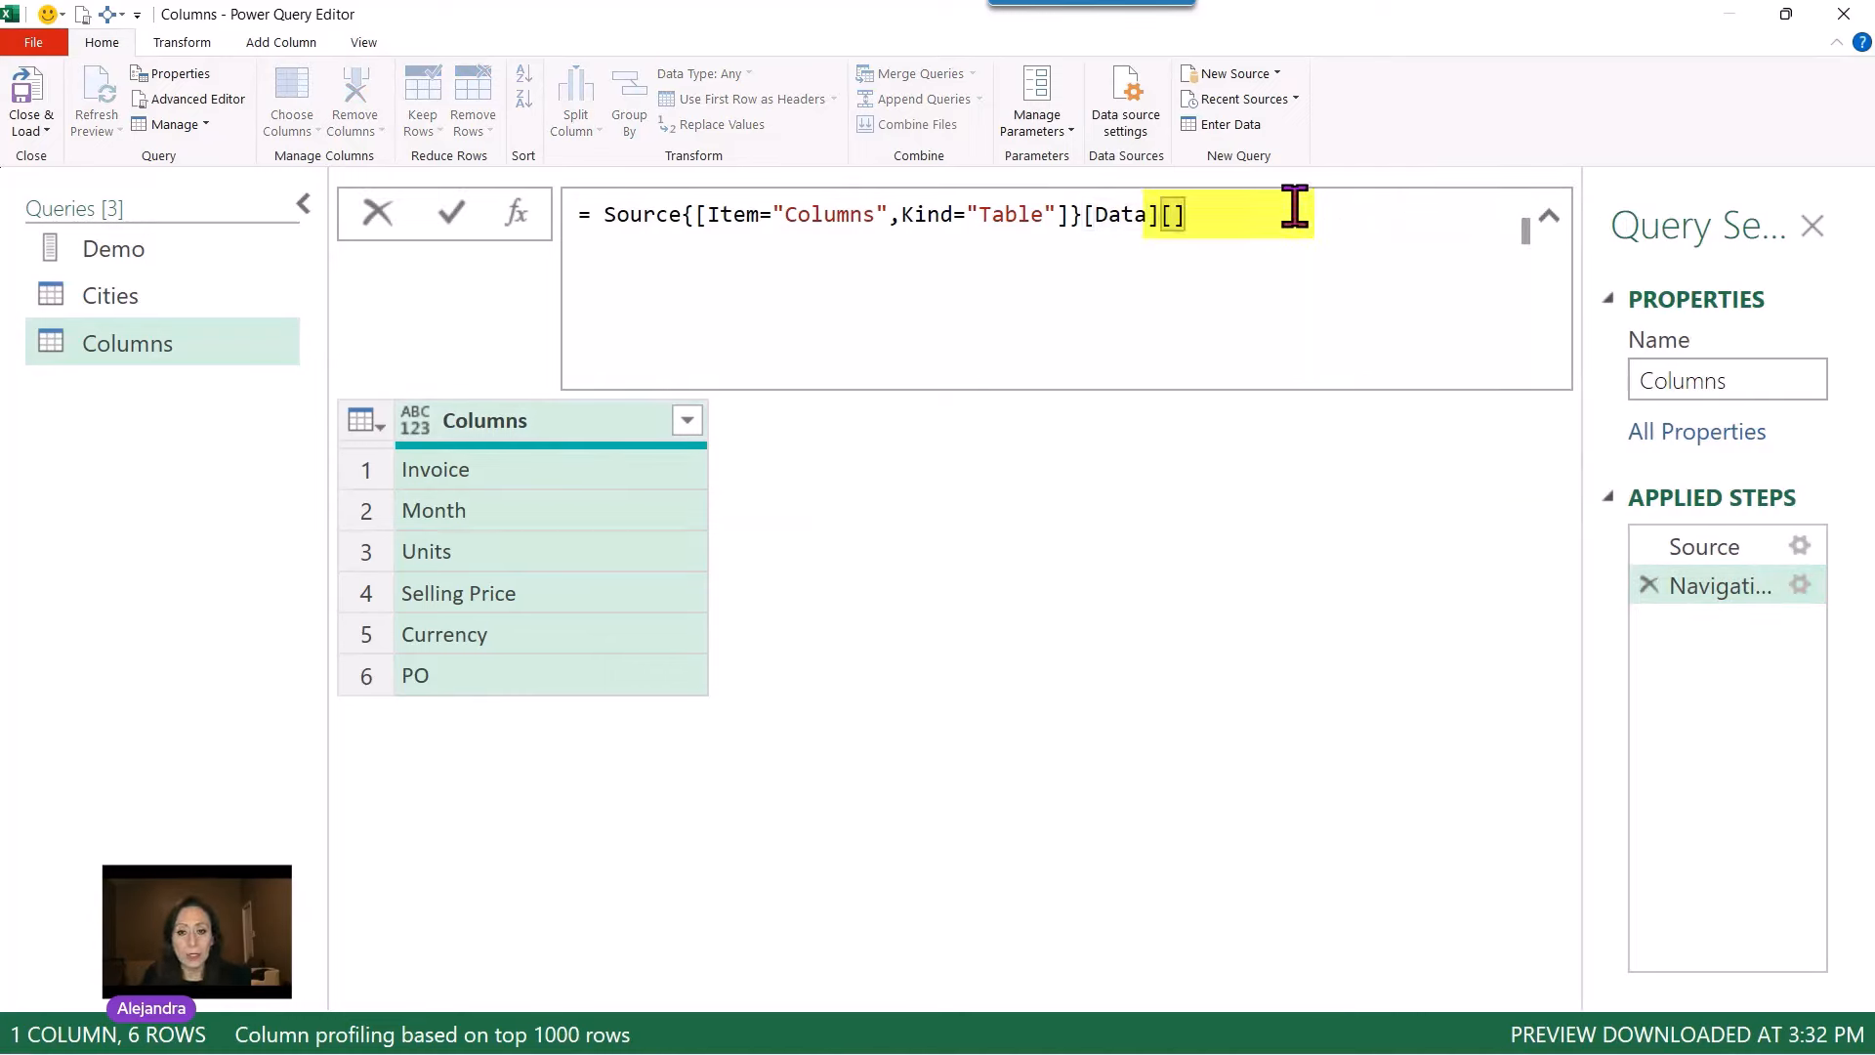
pyautogui.write('Column')
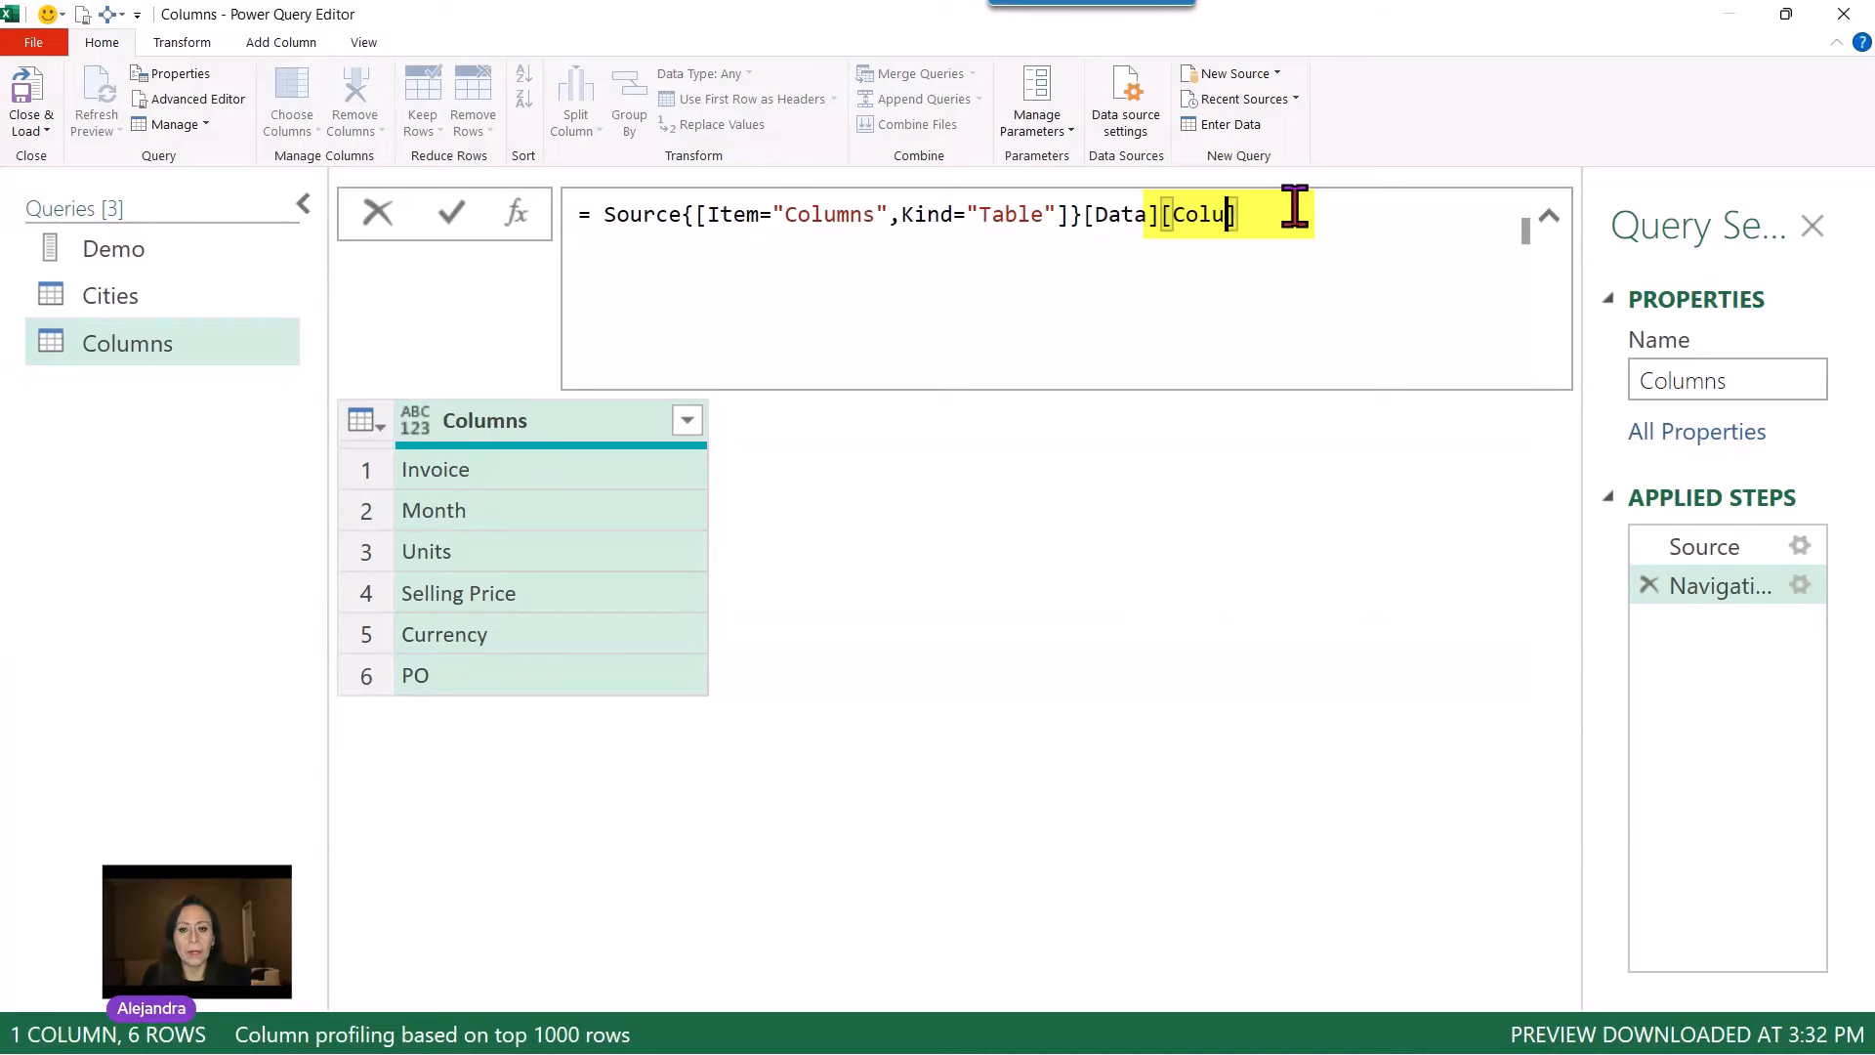
pyautogui.write('s')
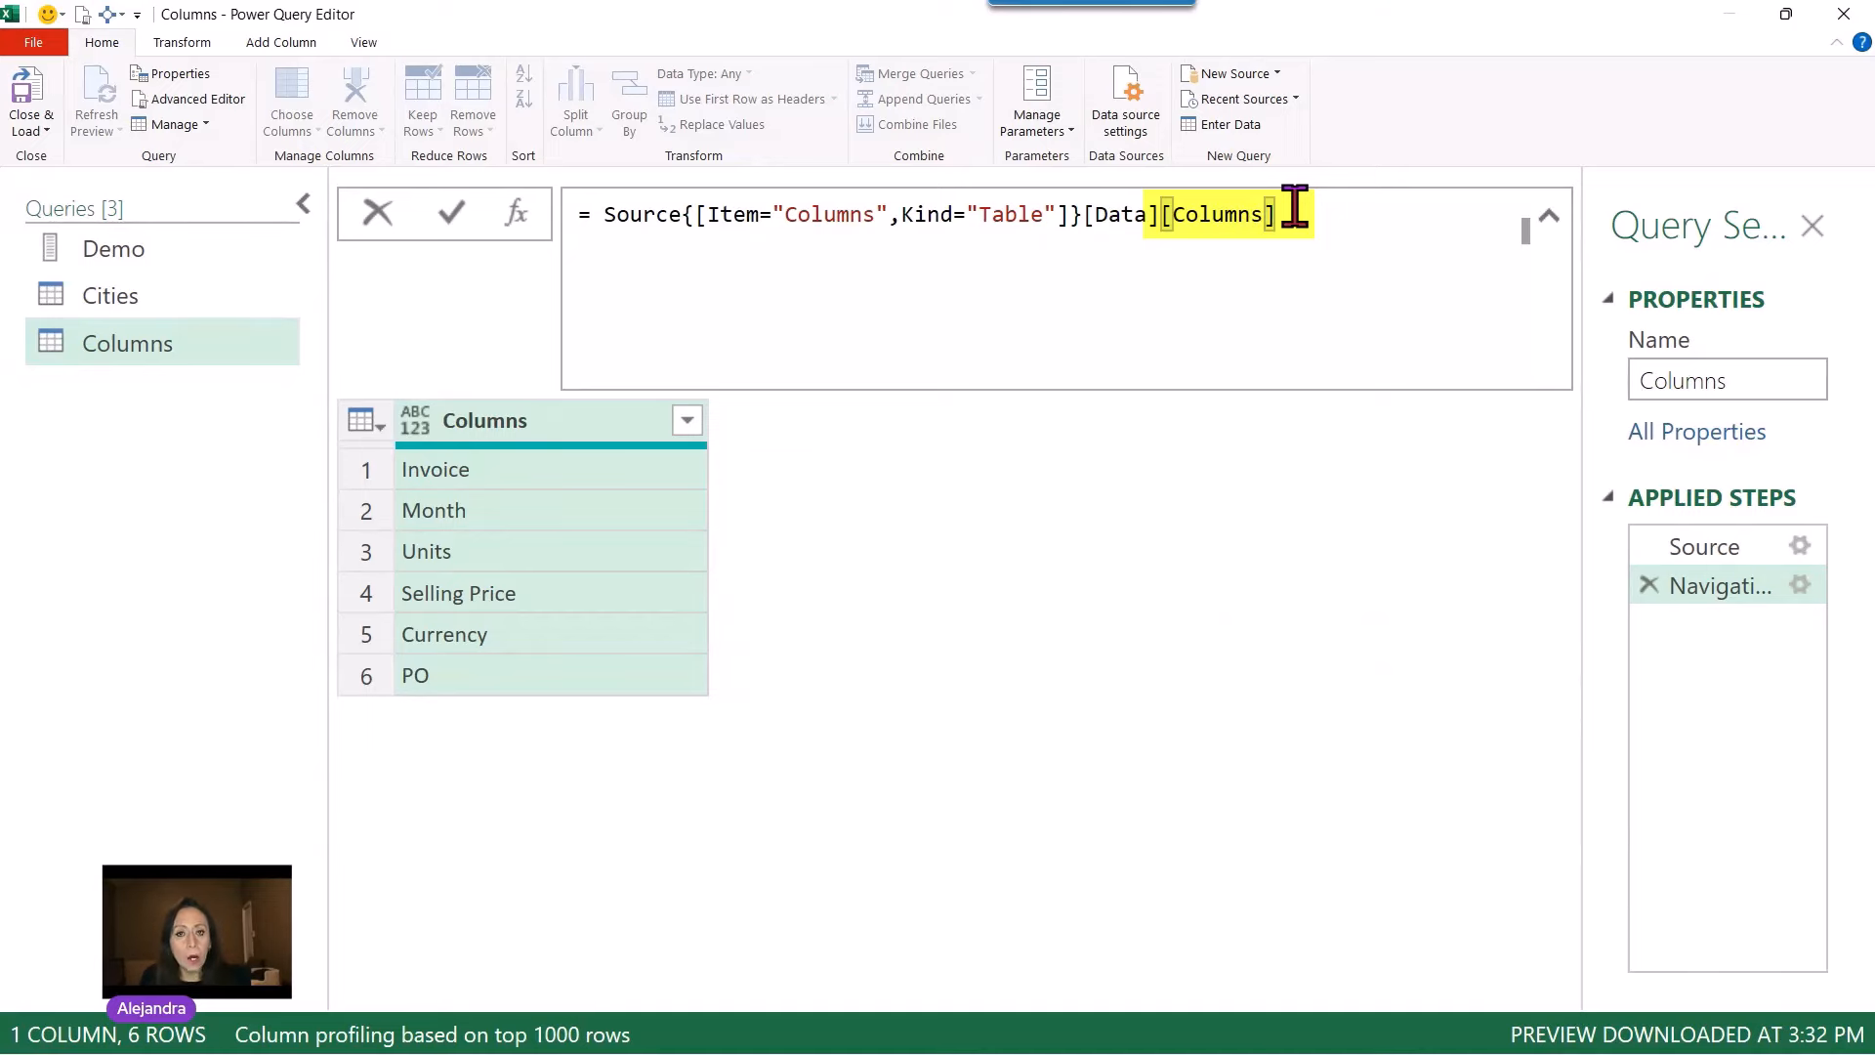
pyautogui.press('Return')
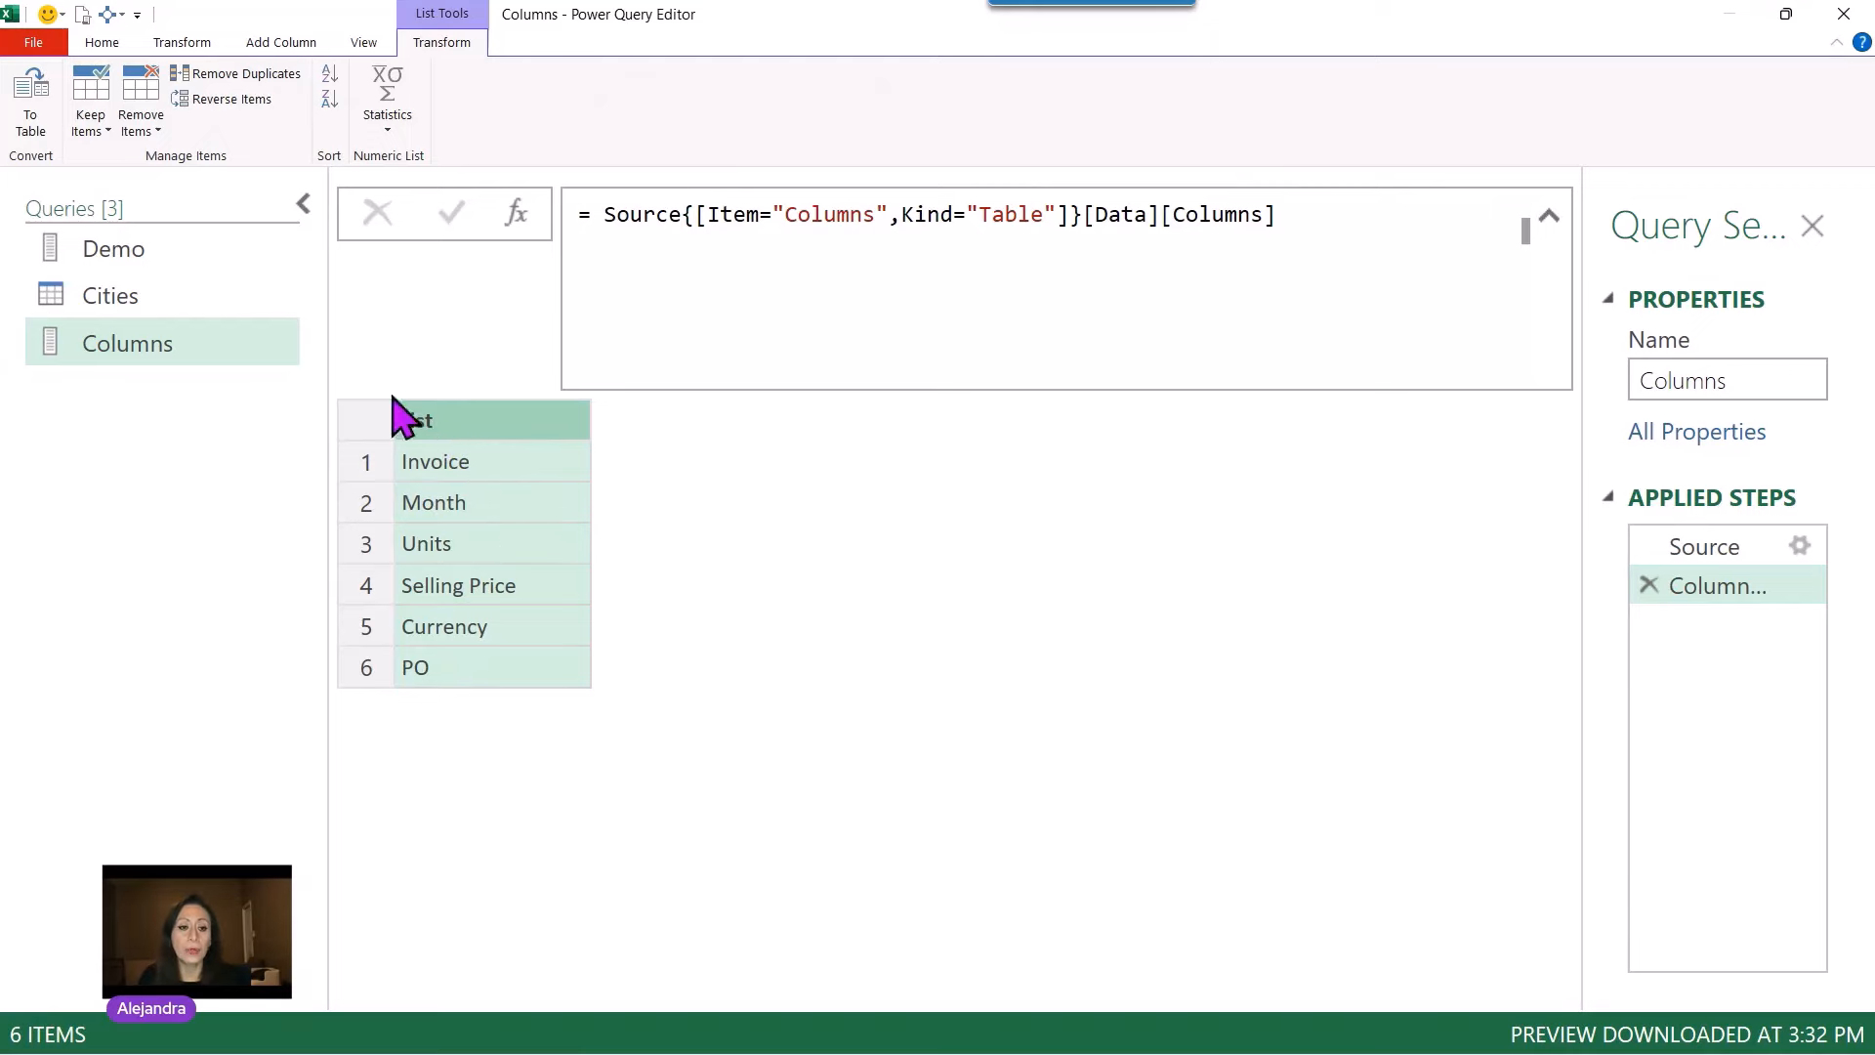
# Step: In the Demo query, pass the Columns list as the column names argument of Table.SplitColumn, commit it and preview the first table
pyautogui.click(147, 258)
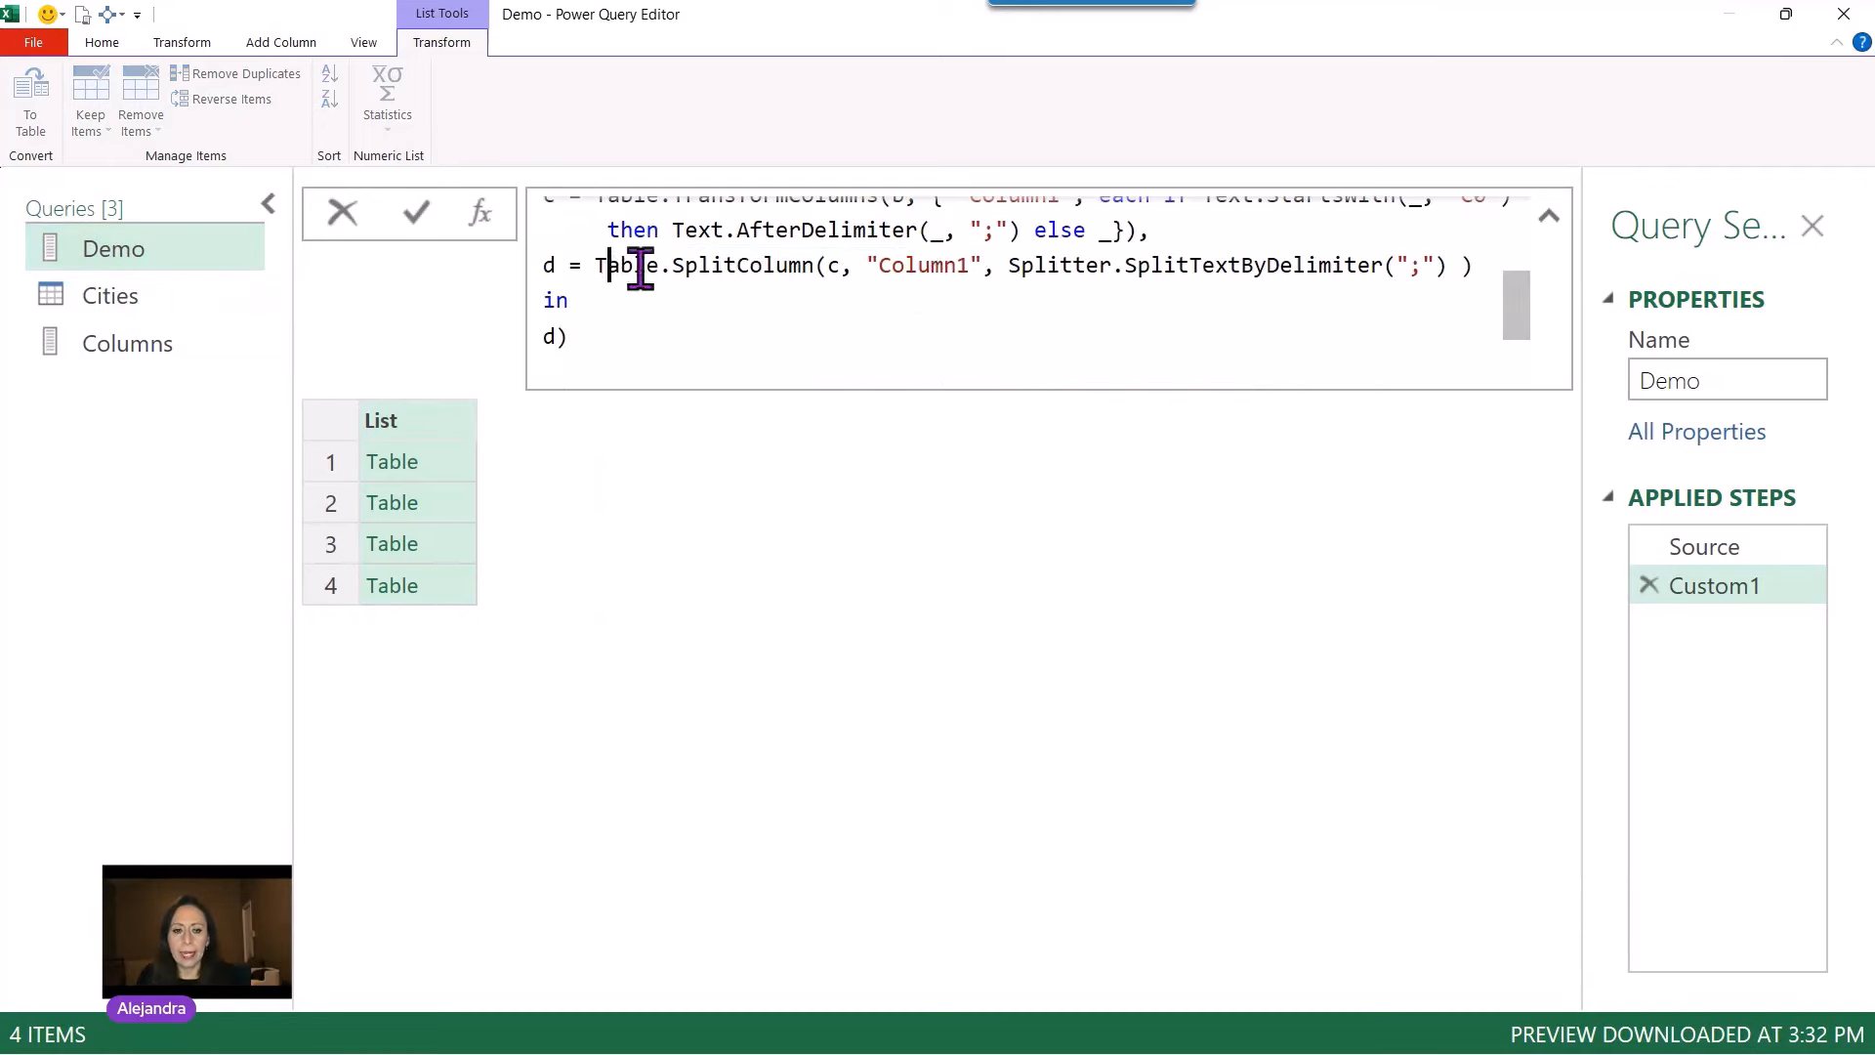
pyautogui.moveTo(607, 264); pyautogui.dragTo(1450, 292)
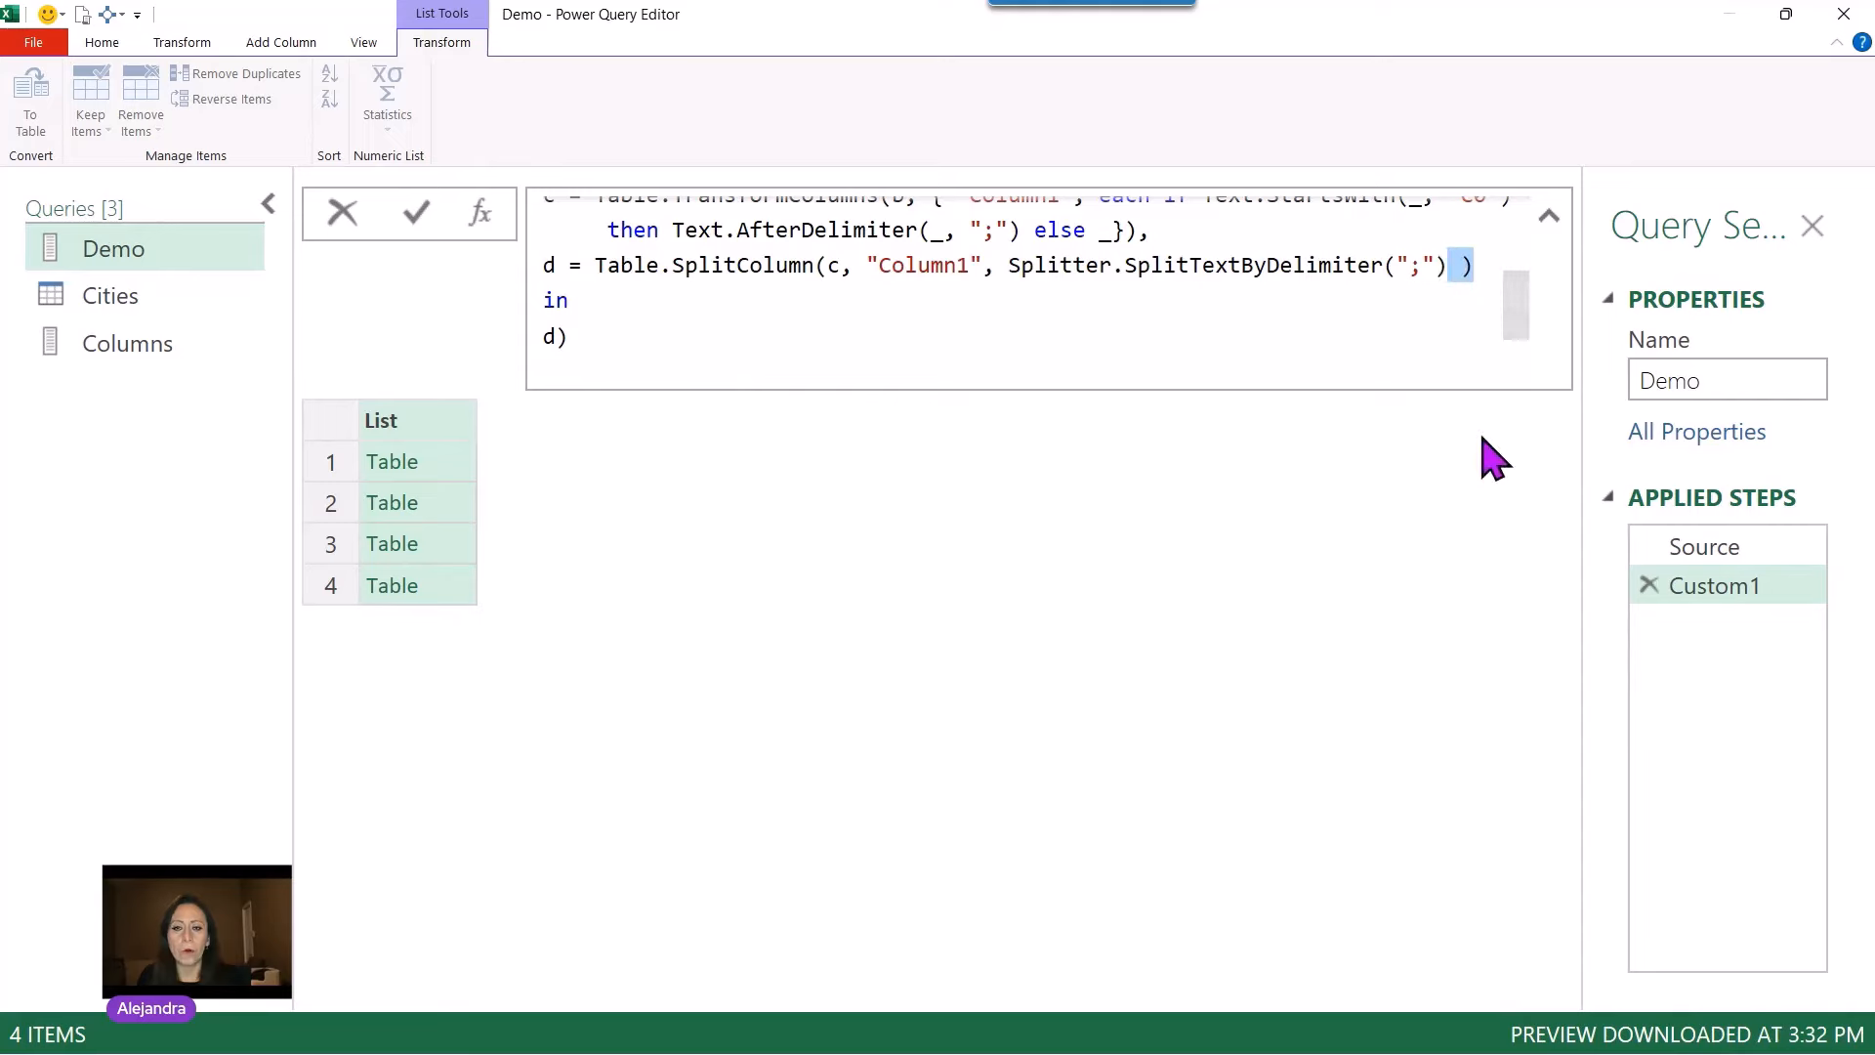
pyautogui.click(1446, 266)
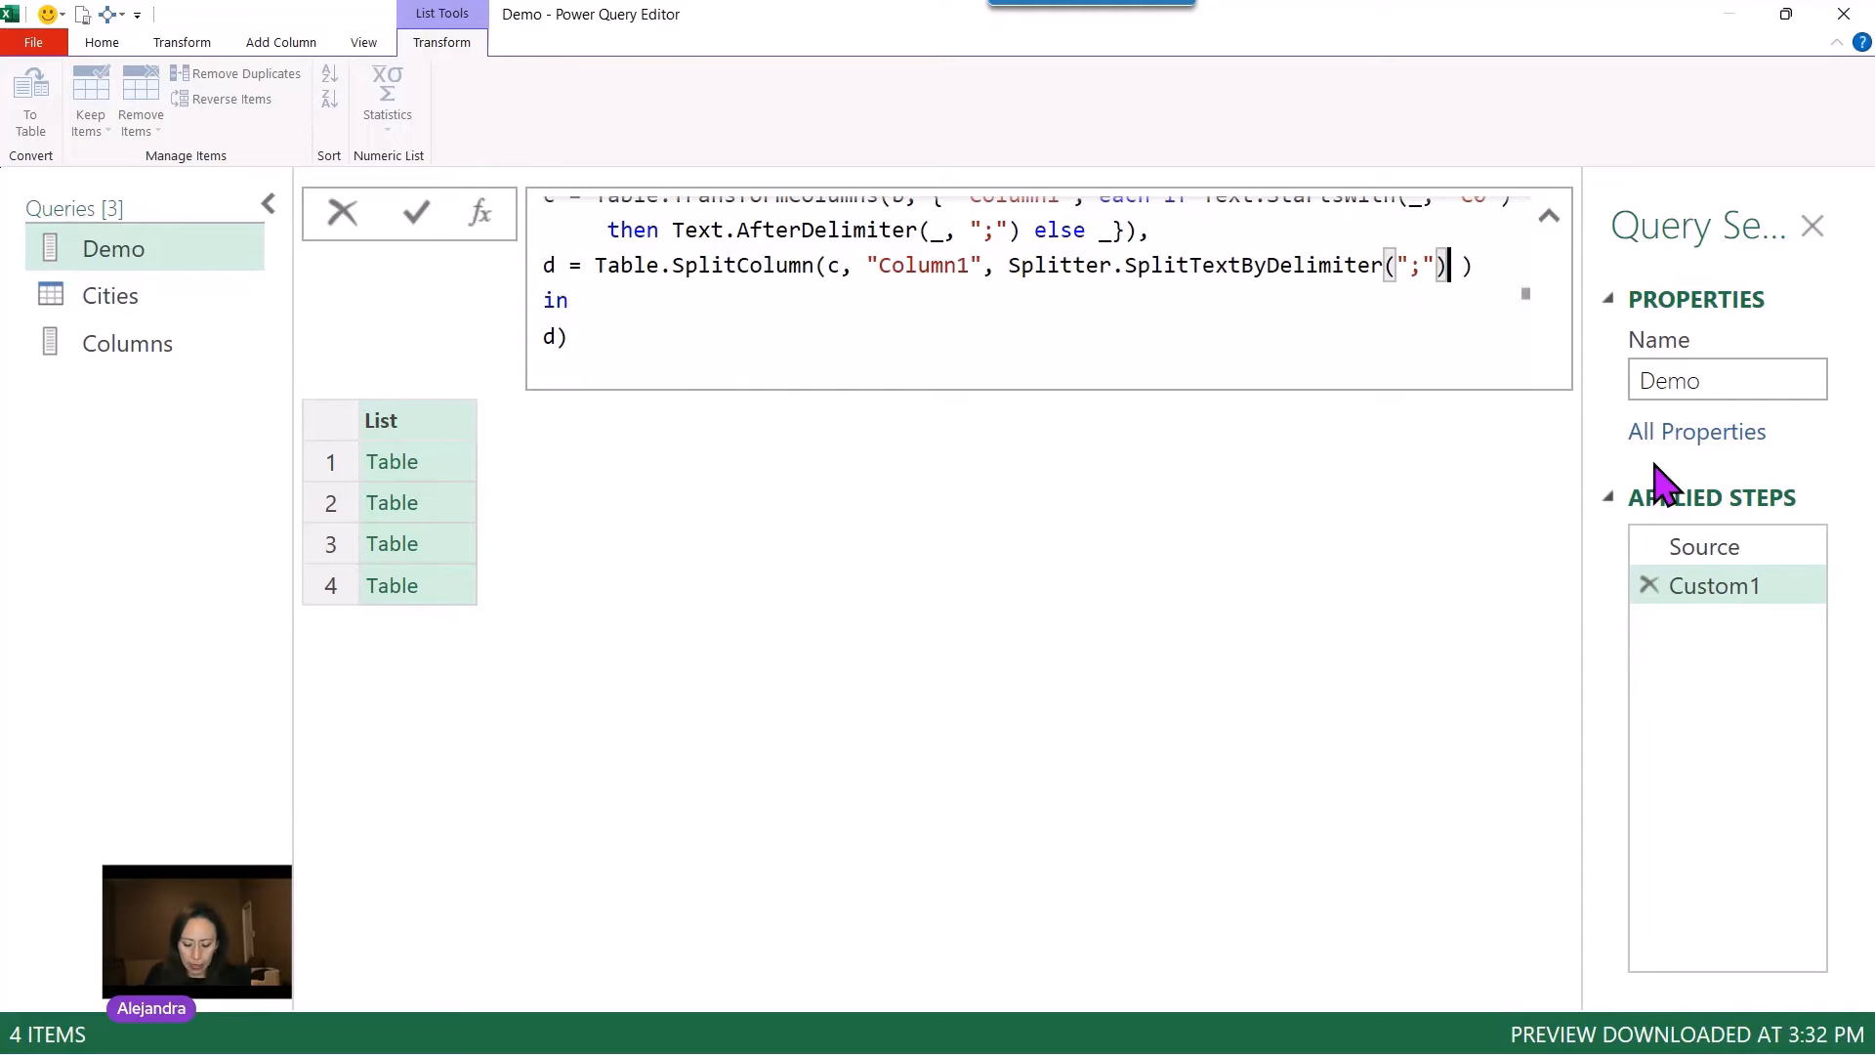
pyautogui.write(',')
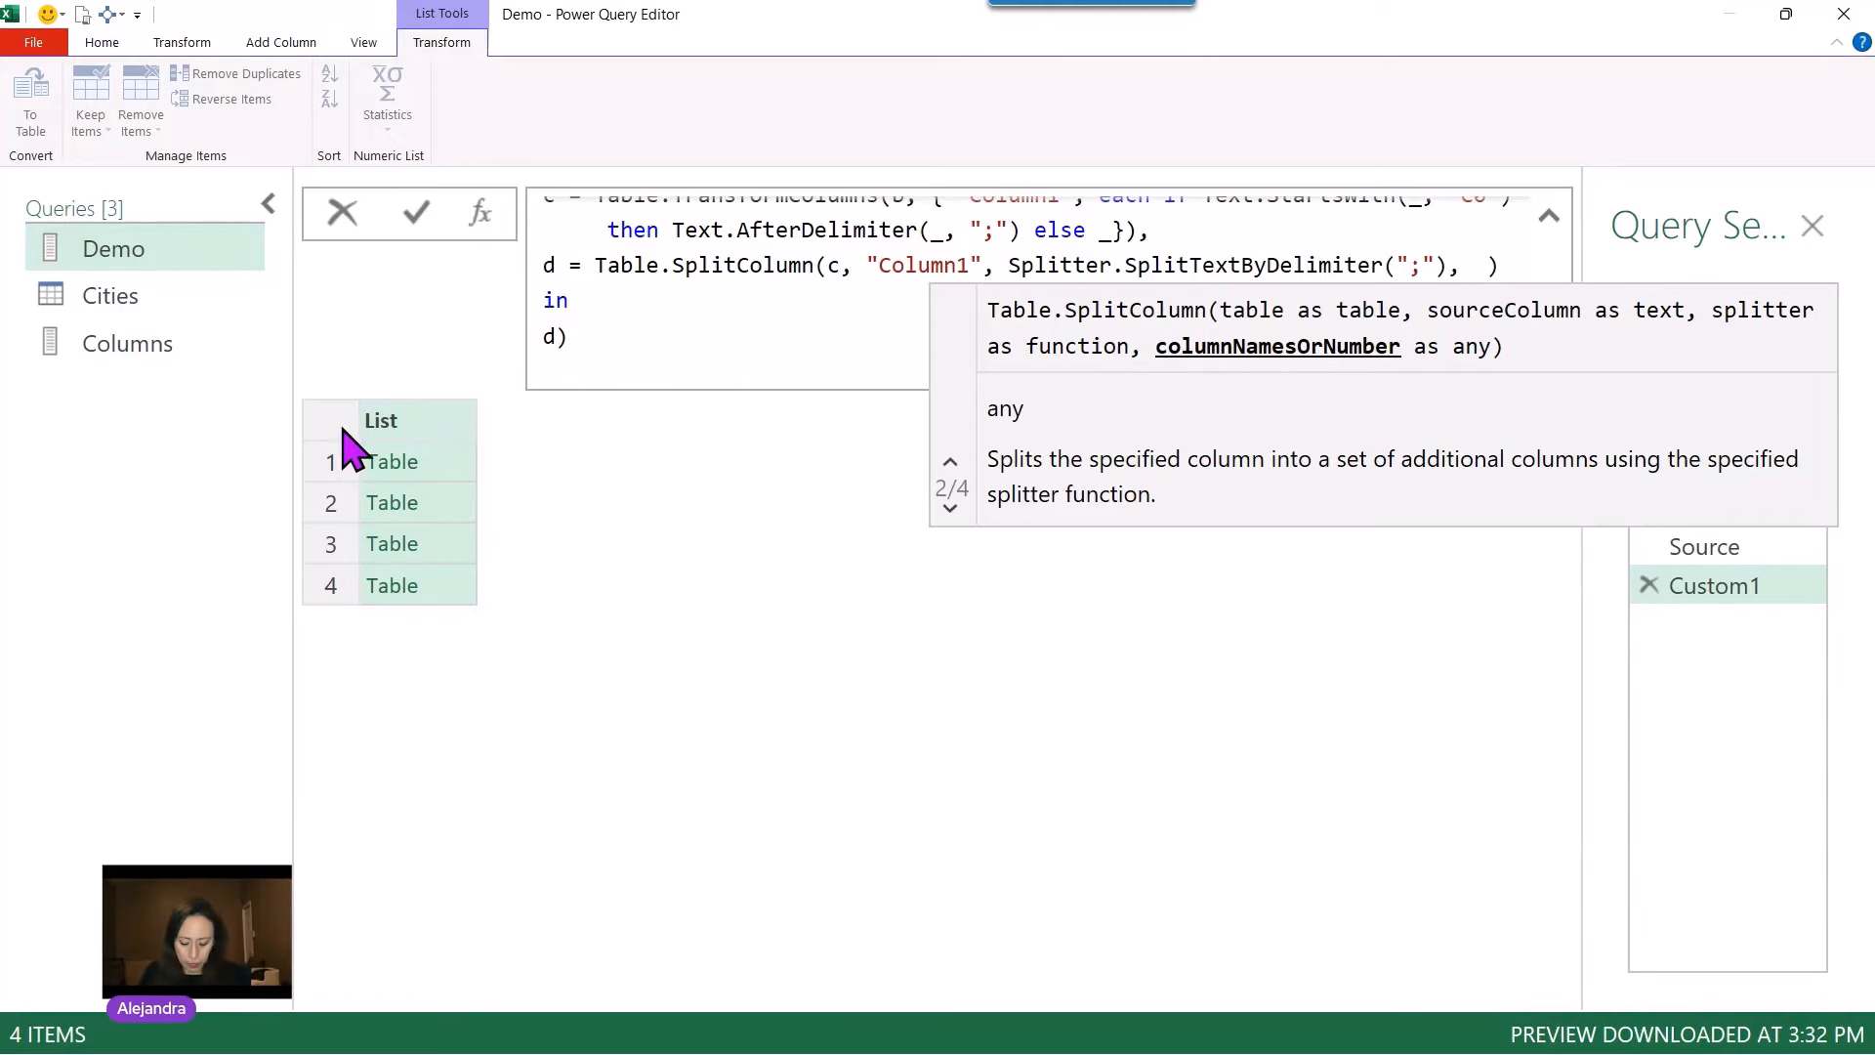
pyautogui.write('Columns')
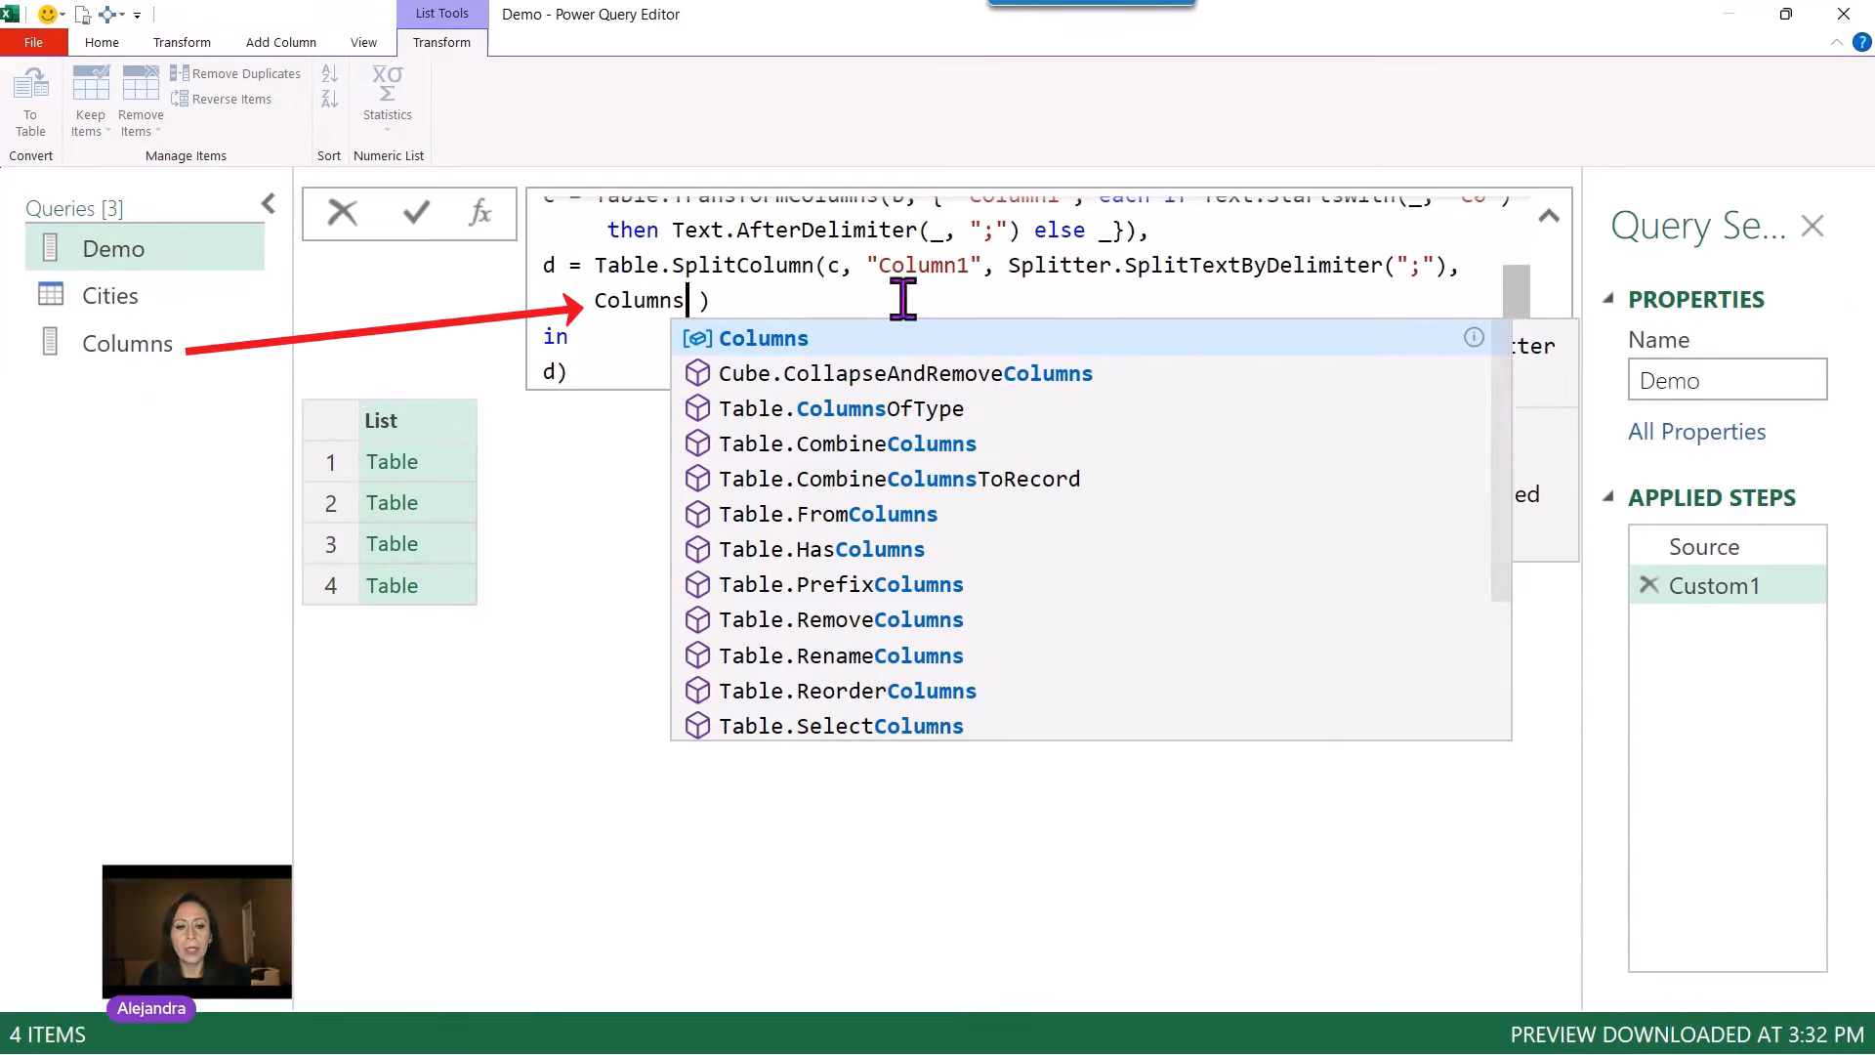
pyautogui.click(411, 215)
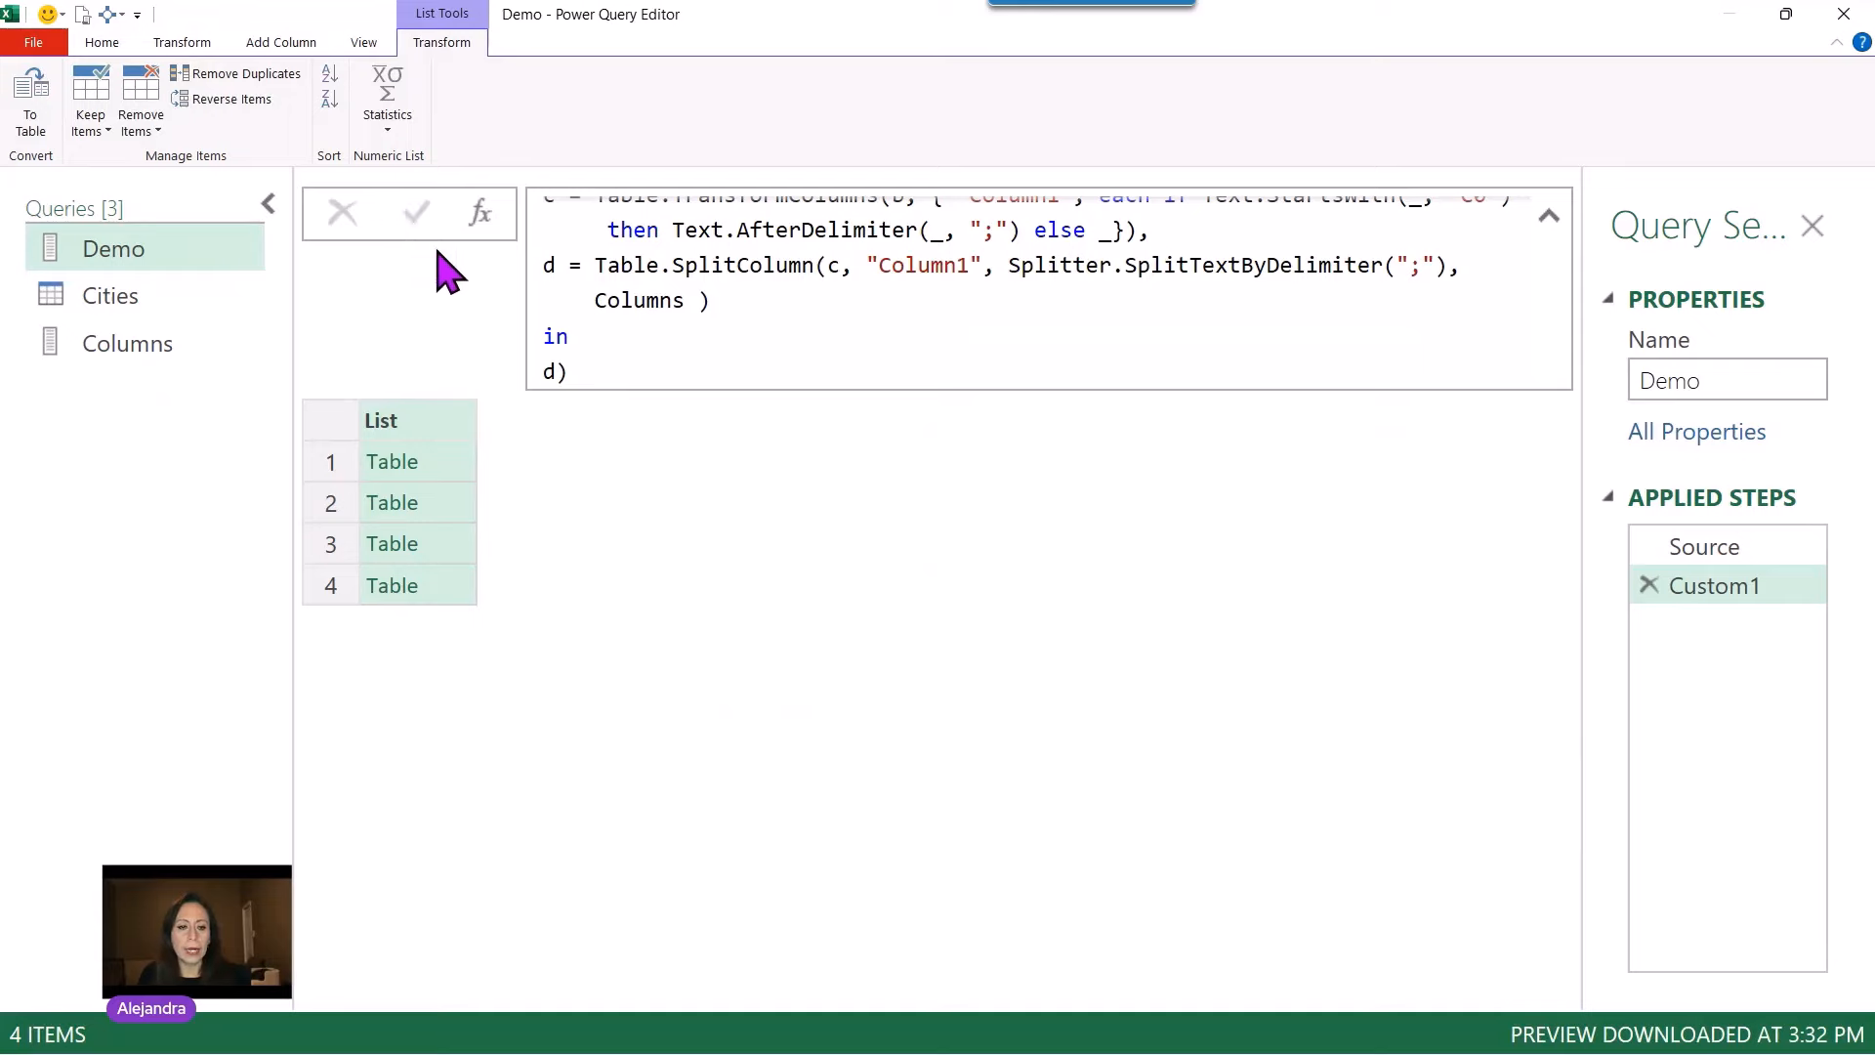
pyautogui.click(465, 475)
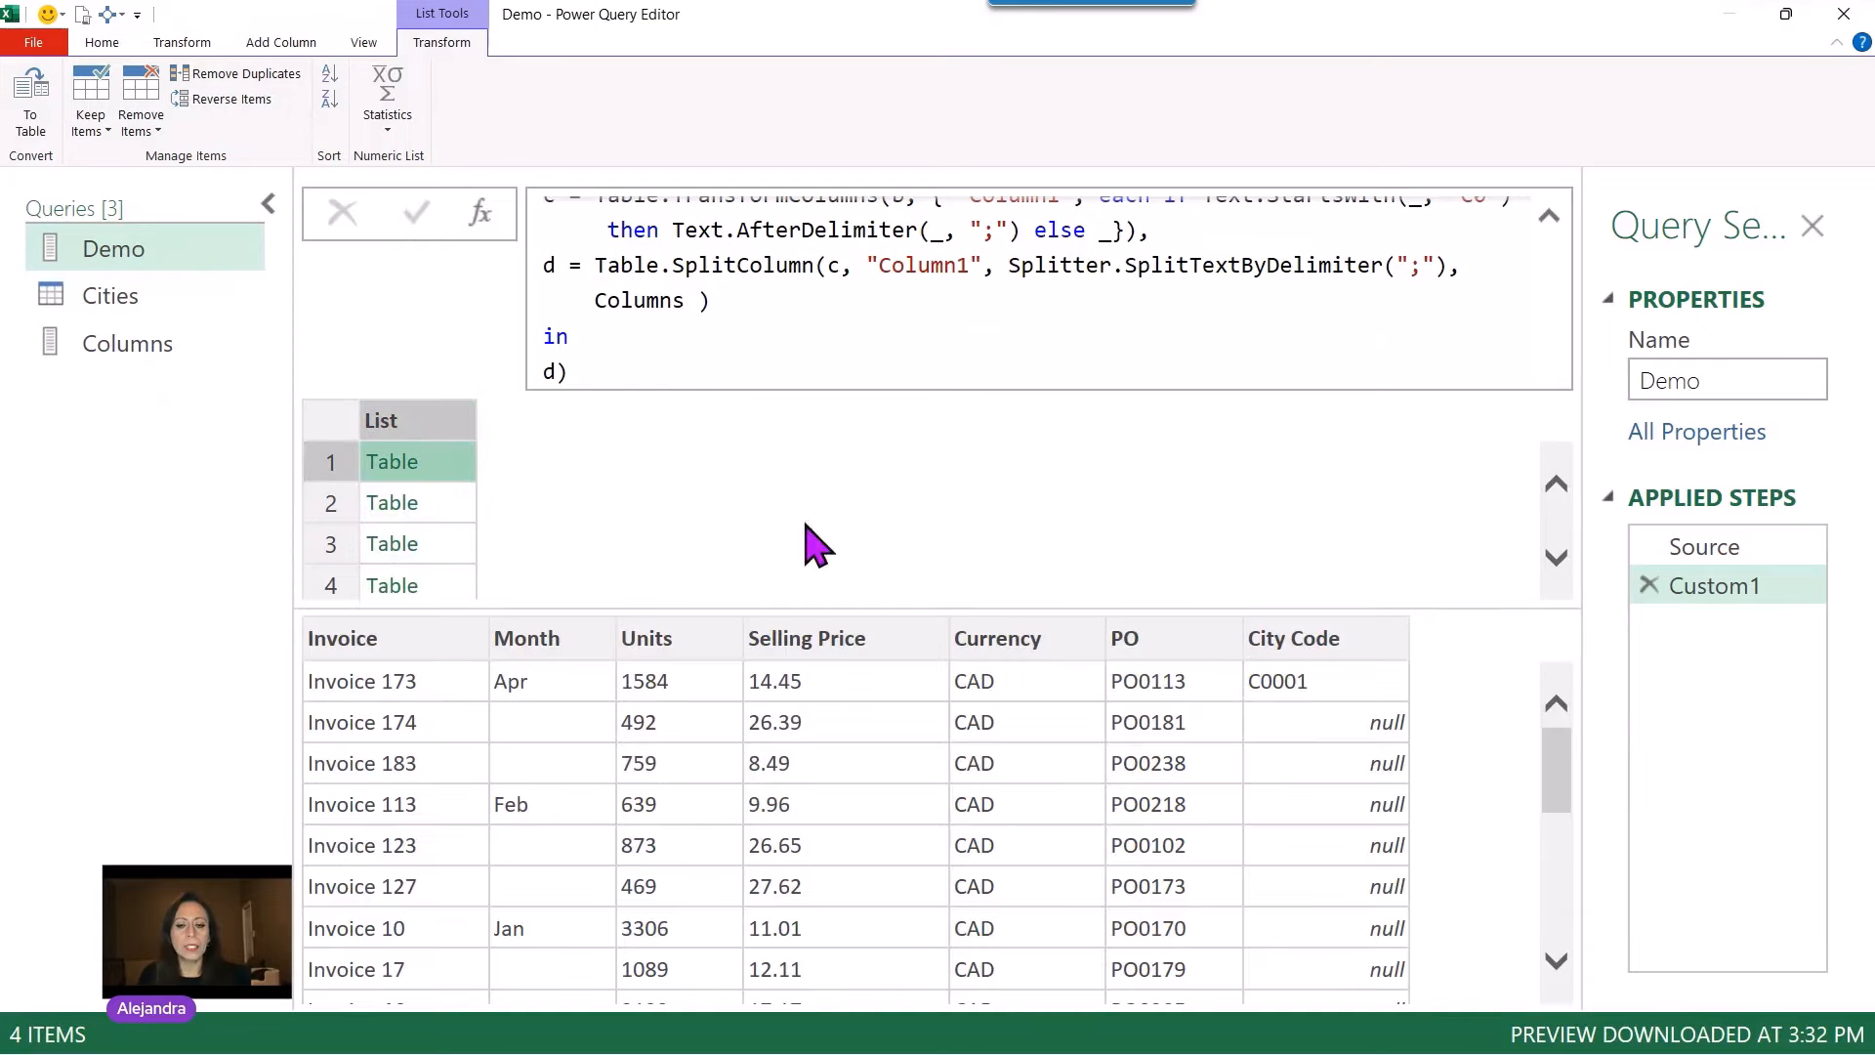